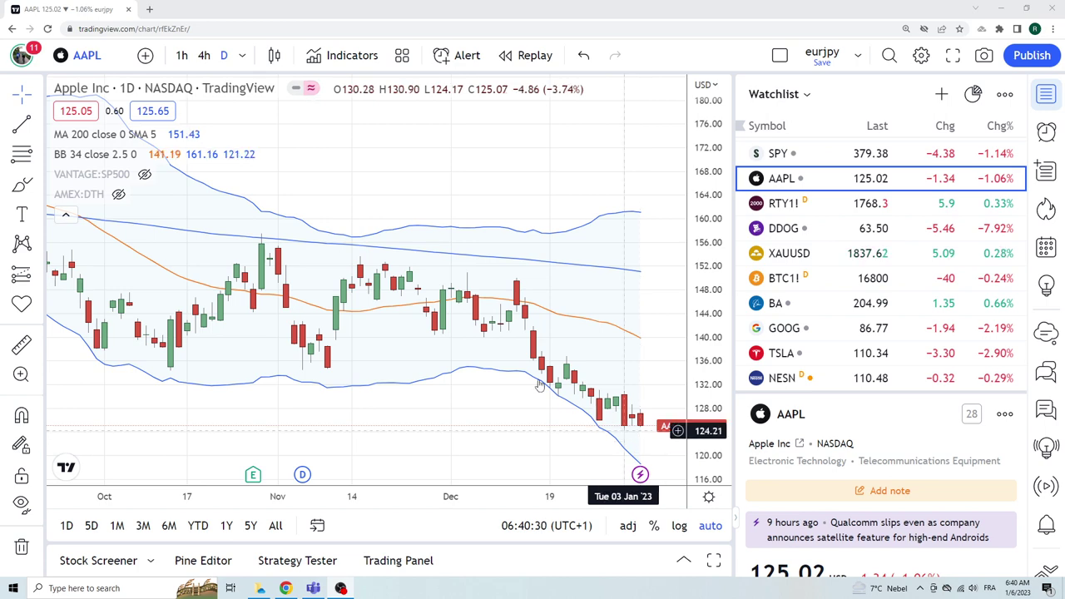
Scroll the watchlist until the forex pairs from USDCAD to EURAUD are visible
{"action": "scroll", "coordinate": [528, 379], "scroll_direction": "down", "scroll_amount": 5}
{"action": "scroll", "coordinate": [527, 379], "scroll_direction": "down", "scroll_amount": 5}
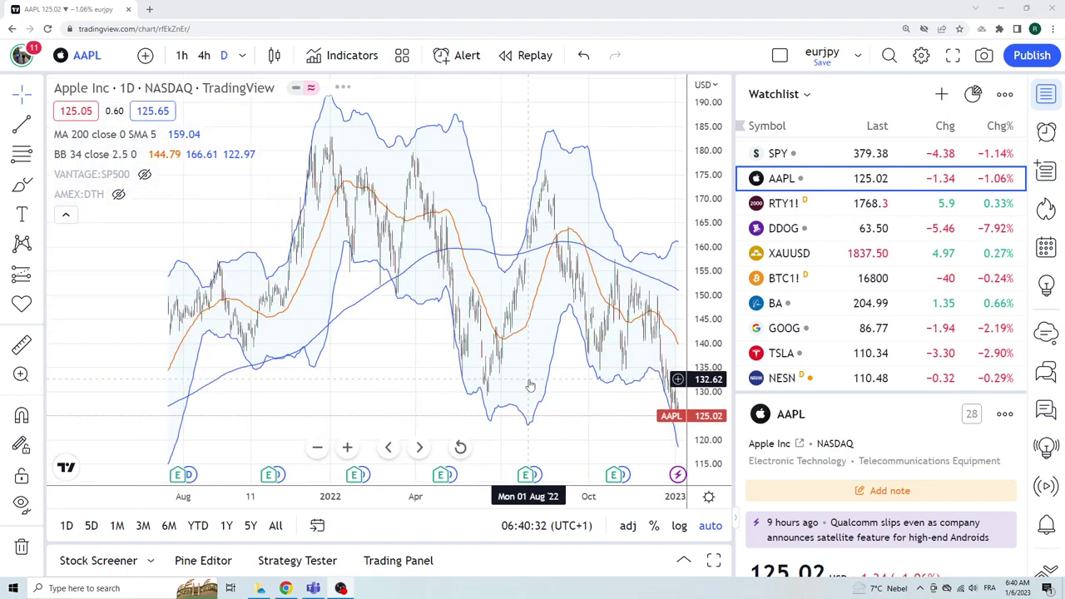
{"action": "scroll", "coordinate": [529, 382], "scroll_direction": "up", "scroll_amount": 8}
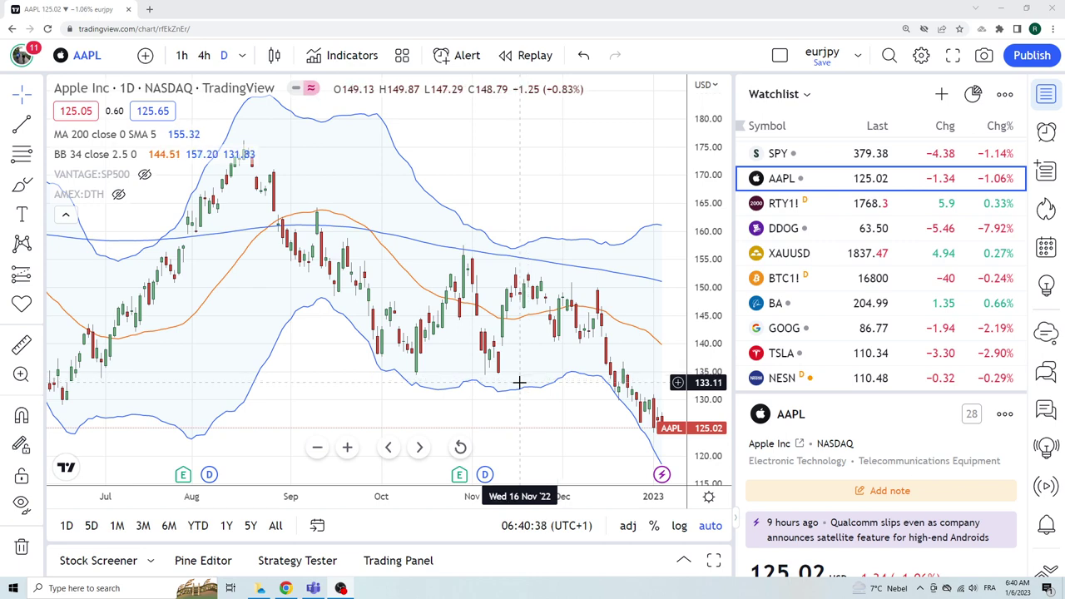
{"action": "scroll", "coordinate": [516, 380], "scroll_direction": "up", "scroll_amount": 3}
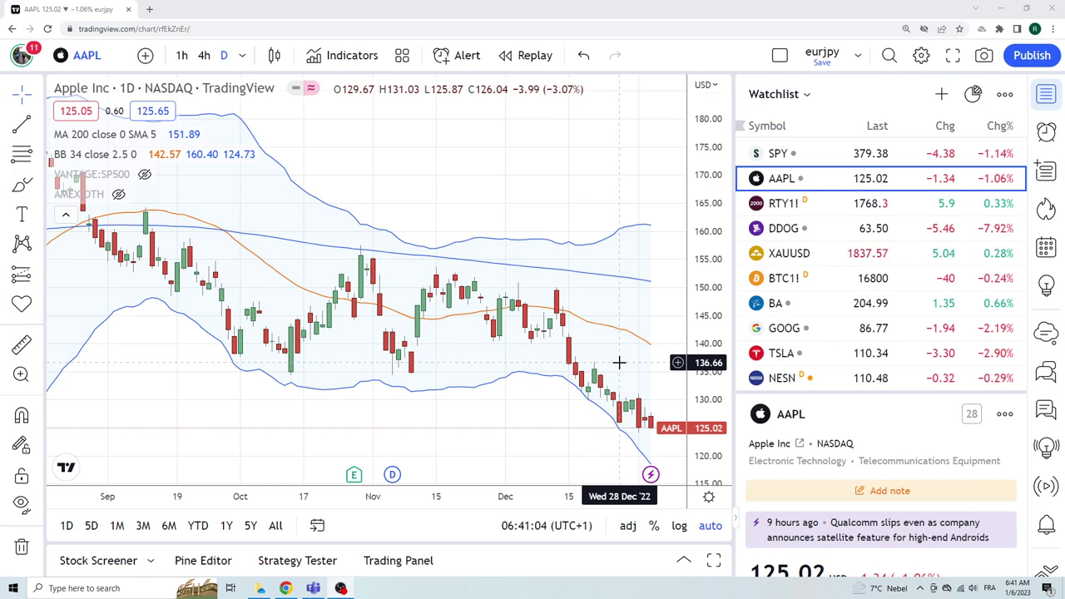
{"action": "scroll", "coordinate": [907, 331], "scroll_direction": "down", "scroll_amount": 5}
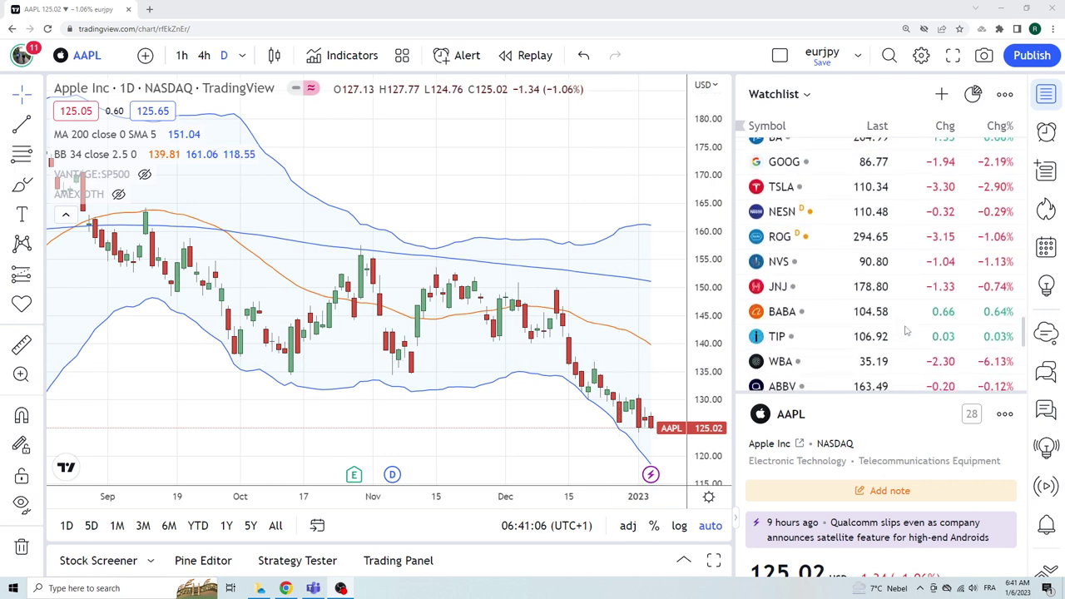
{"action": "scroll", "coordinate": [907, 330], "scroll_direction": "down", "scroll_amount": 3}
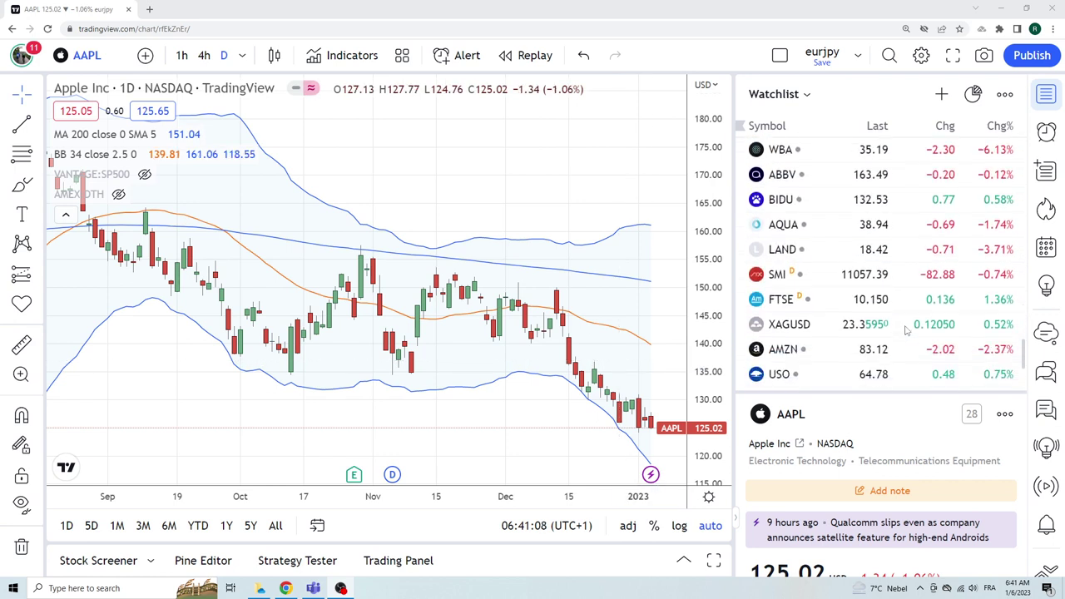
{"action": "scroll", "coordinate": [907, 331], "scroll_direction": "down", "scroll_amount": 2}
{"action": "scroll", "coordinate": [890, 337], "scroll_direction": "up", "scroll_amount": 10}
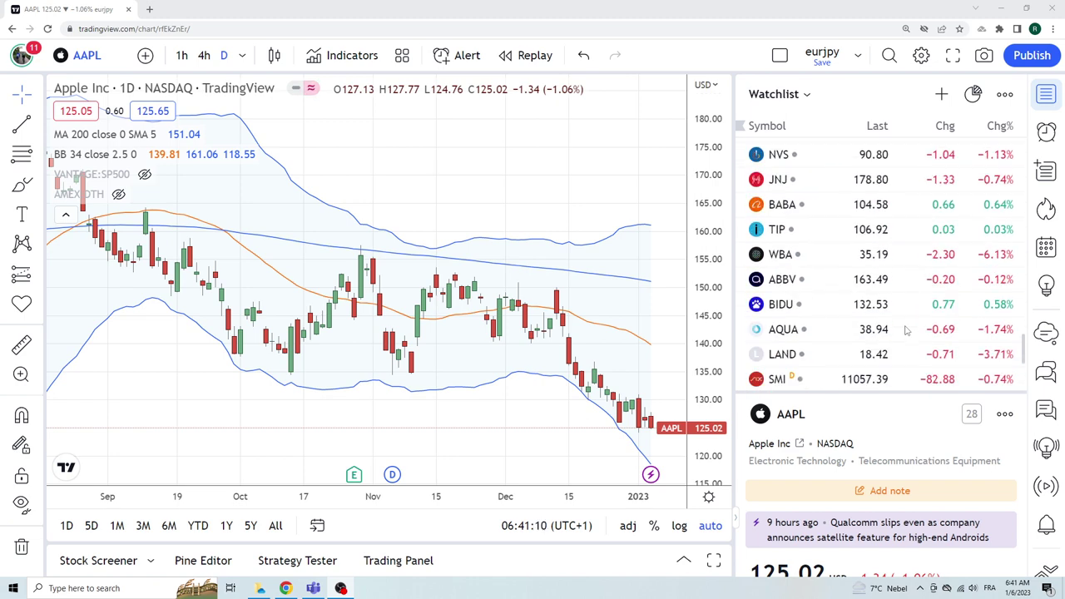
{"action": "scroll", "coordinate": [875, 350], "scroll_direction": "up", "scroll_amount": 15}
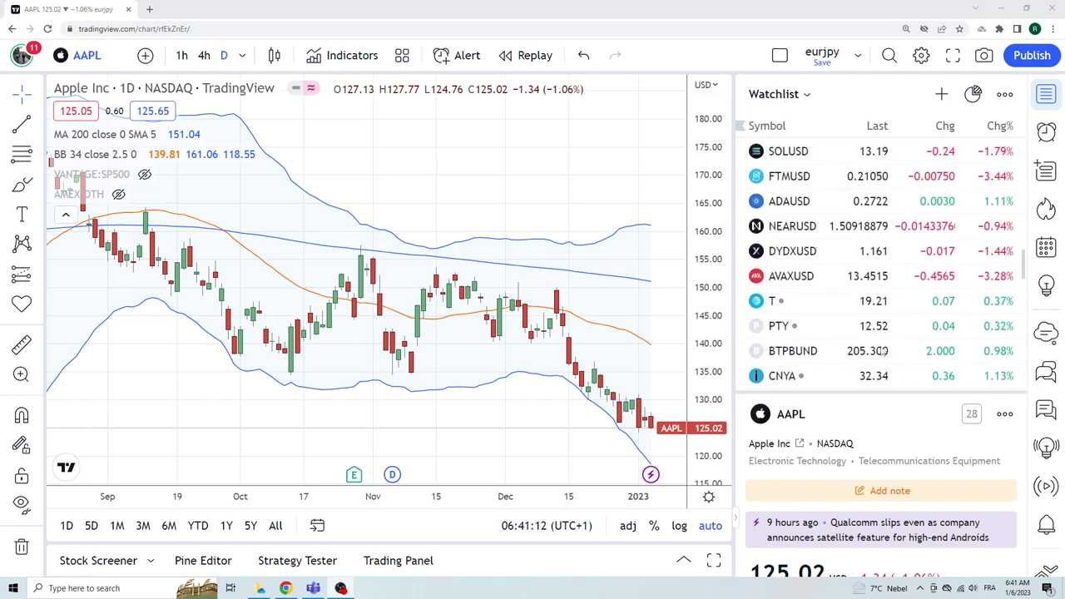
{"action": "scroll", "coordinate": [885, 352], "scroll_direction": "up", "scroll_amount": 5}
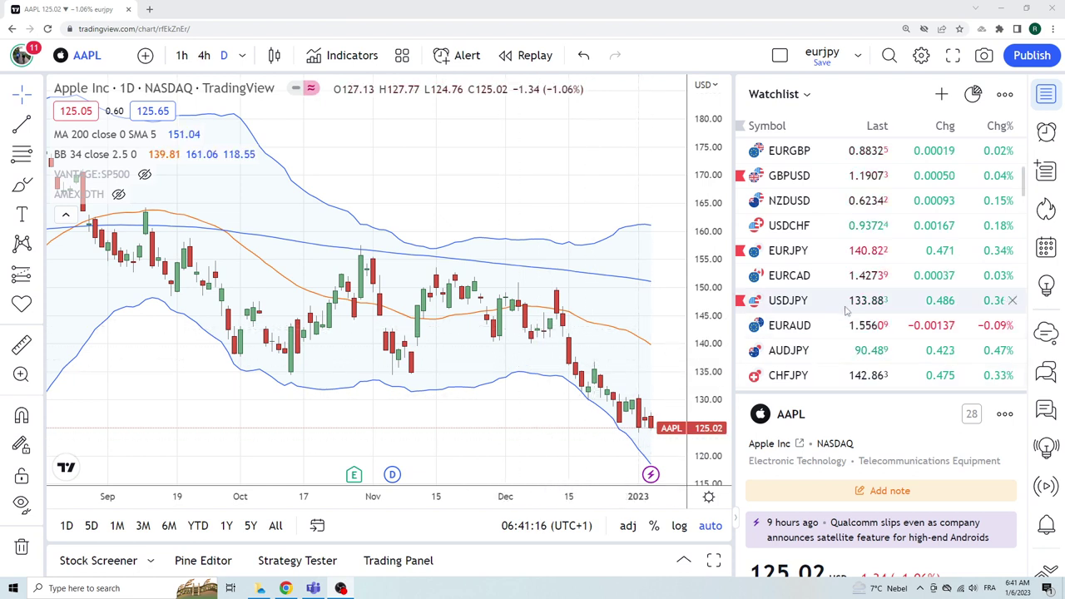
{"action": "scroll", "coordinate": [846, 311], "scroll_direction": "up", "scroll_amount": 4}
{"action": "scroll", "coordinate": [845, 312], "scroll_direction": "down", "scroll_amount": 2}
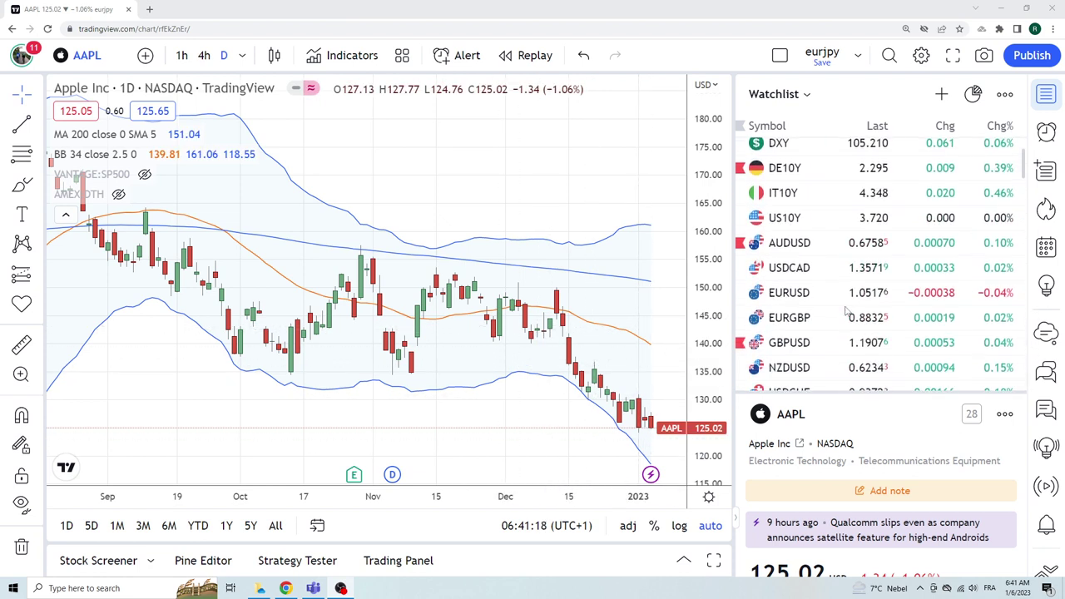
{"action": "scroll", "coordinate": [845, 311], "scroll_direction": "down", "scroll_amount": 1}
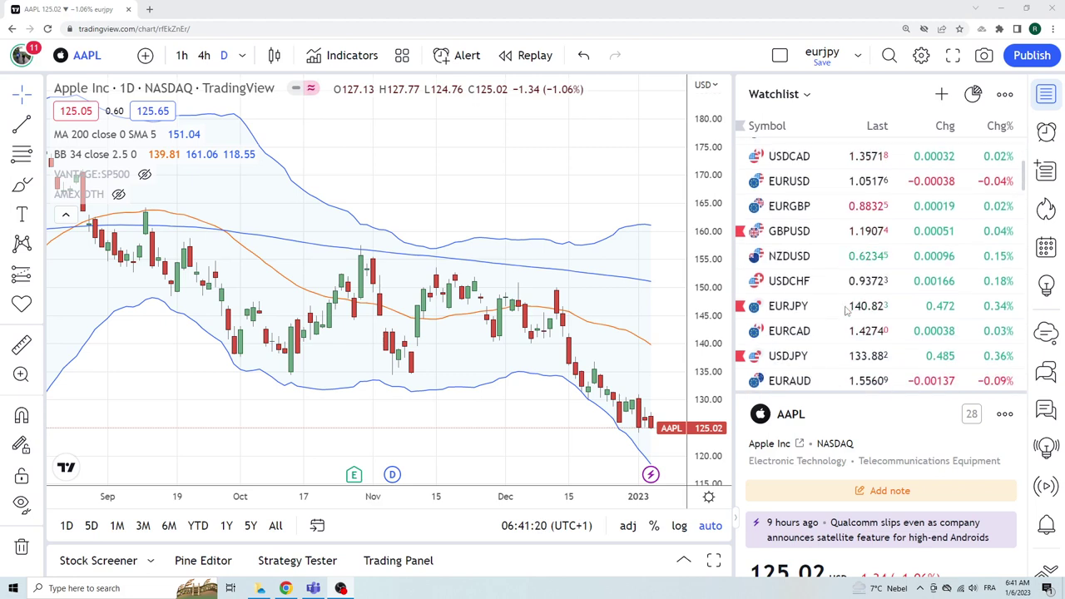
{"action": "scroll", "coordinate": [846, 311], "scroll_direction": "up", "scroll_amount": 1}
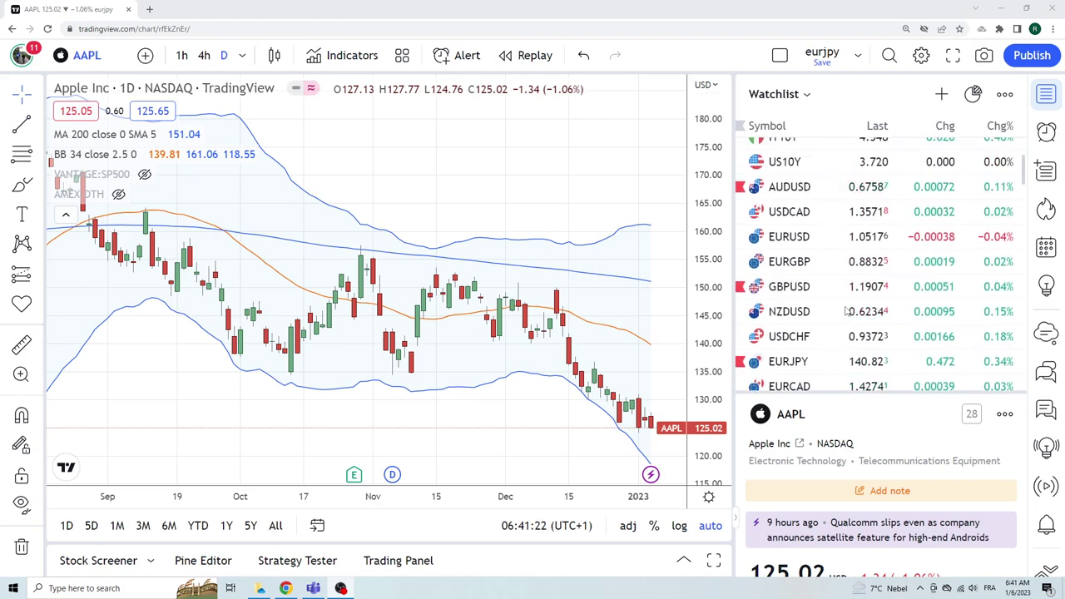
{"action": "scroll", "coordinate": [846, 311], "scroll_direction": "down", "scroll_amount": 1}
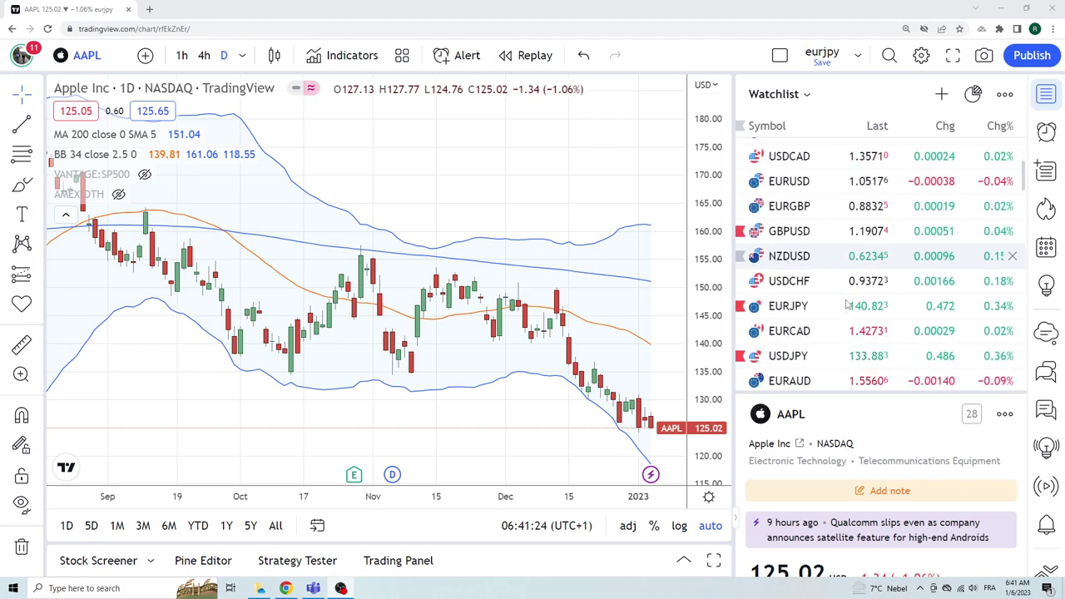
Load USDJPY from the watchlist and show it on the 1h timeframe
{"action": "left_click", "coordinate": [791, 355]}
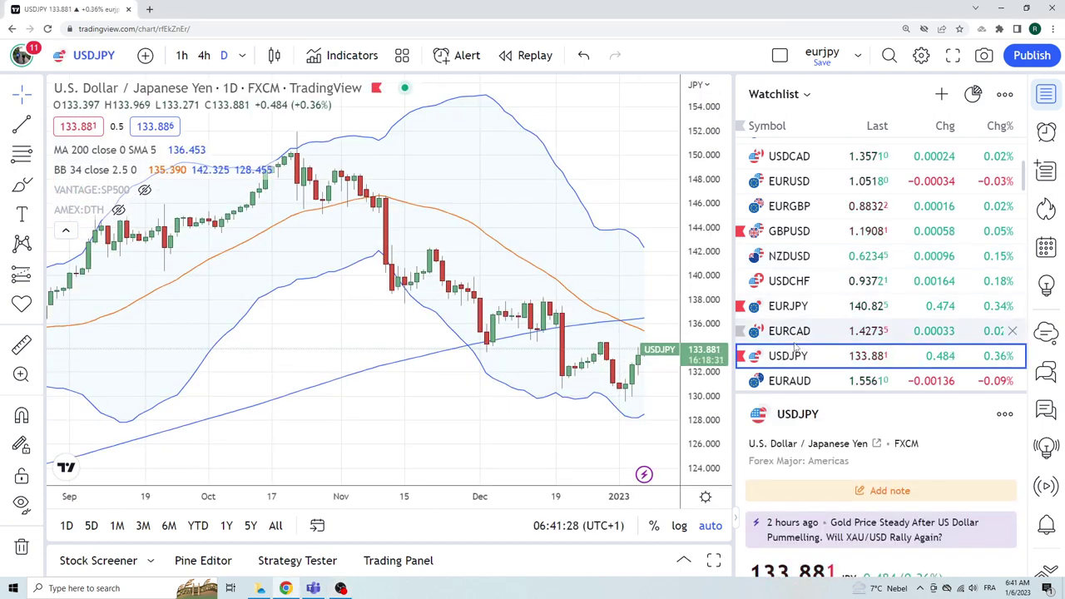
{"action": "left_click", "coordinate": [182, 55]}
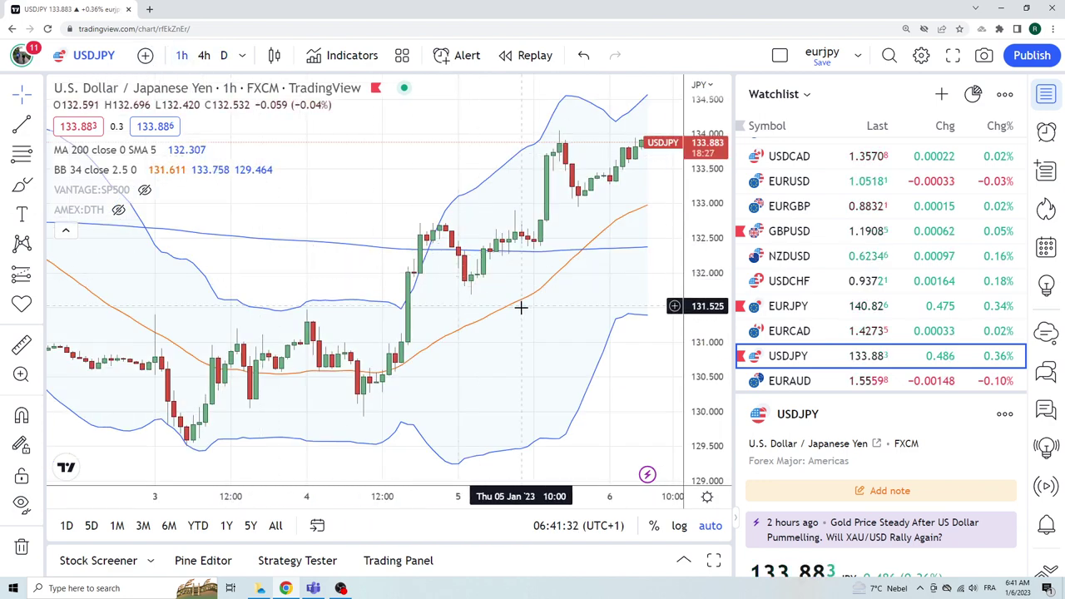
{"action": "scroll", "coordinate": [521, 305], "scroll_direction": "up", "scroll_amount": 3}
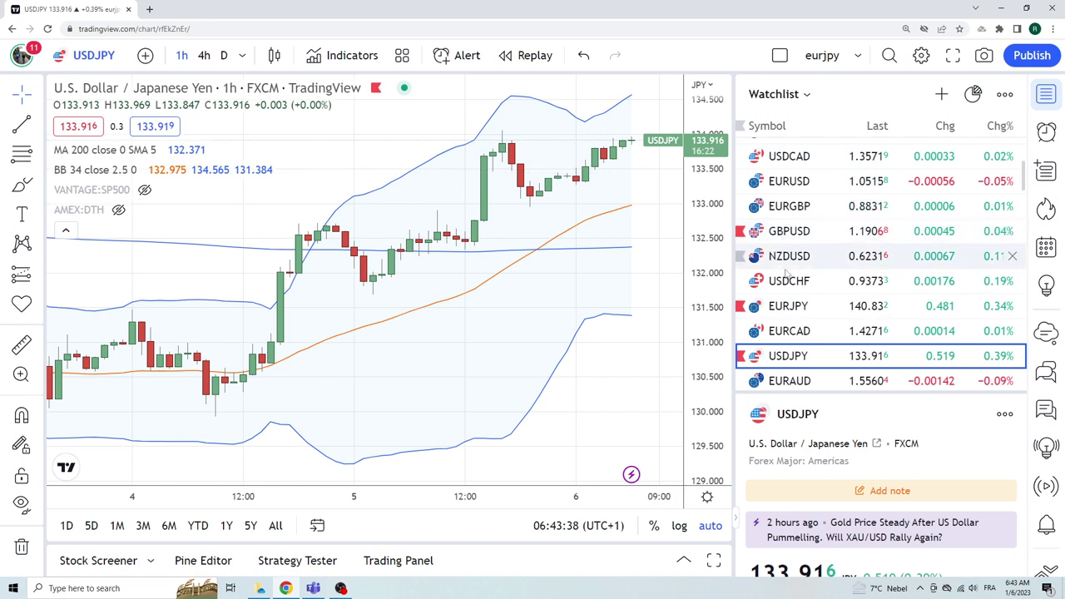
{"action": "scroll", "coordinate": [784, 249], "scroll_direction": "up", "scroll_amount": 2}
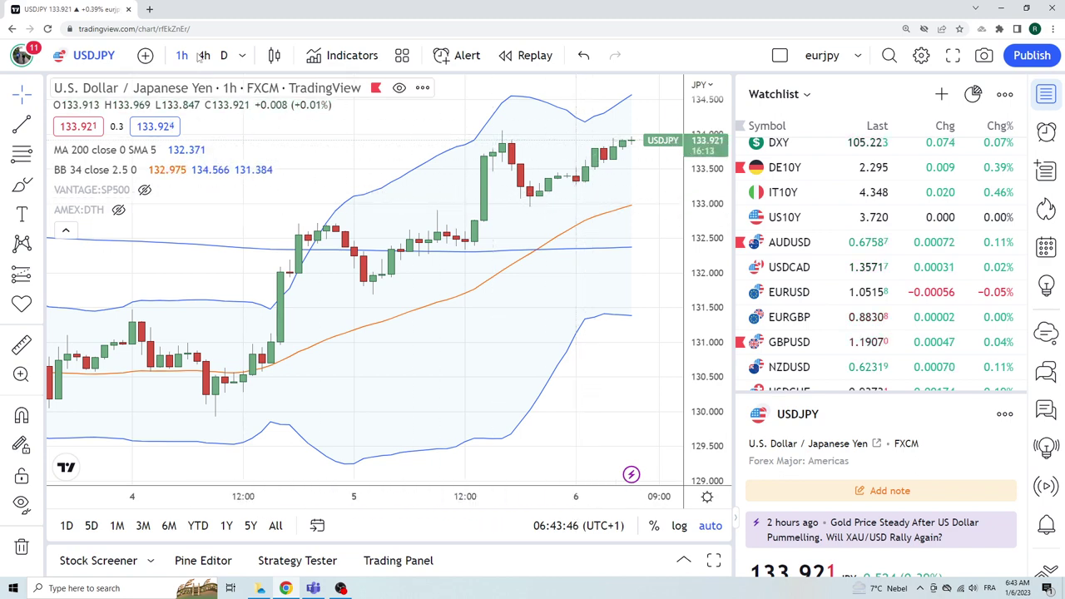
View USDJPY on daily candles, then load the US10Y yield chart
{"action": "left_click", "coordinate": [223, 55]}
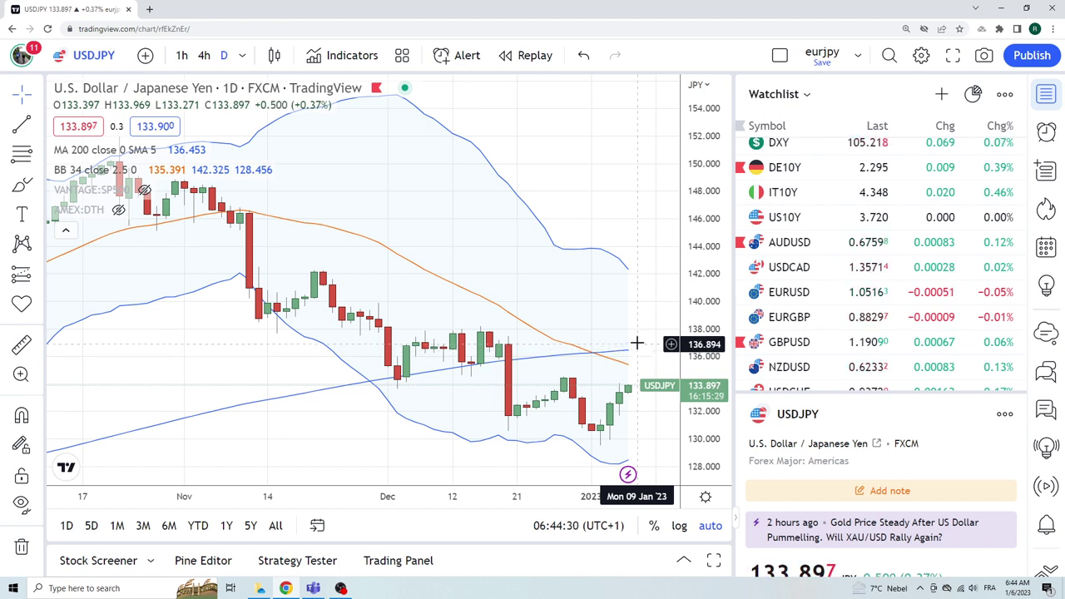
{"action": "left_click", "coordinate": [791, 220]}
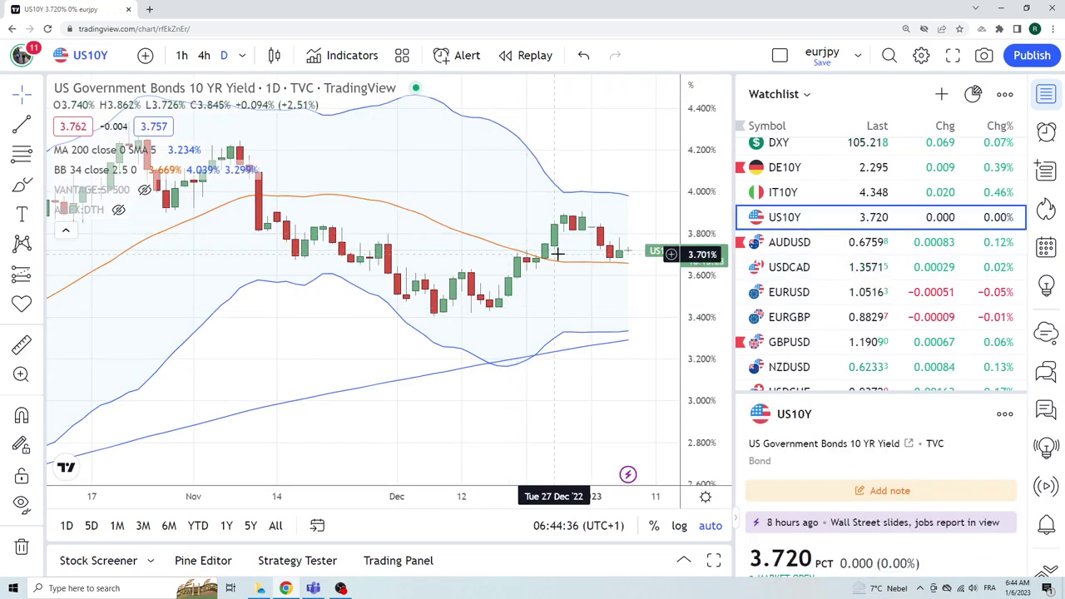
Change the US10Y chart to the 1h interval
{"action": "left_click", "coordinate": [181, 55]}
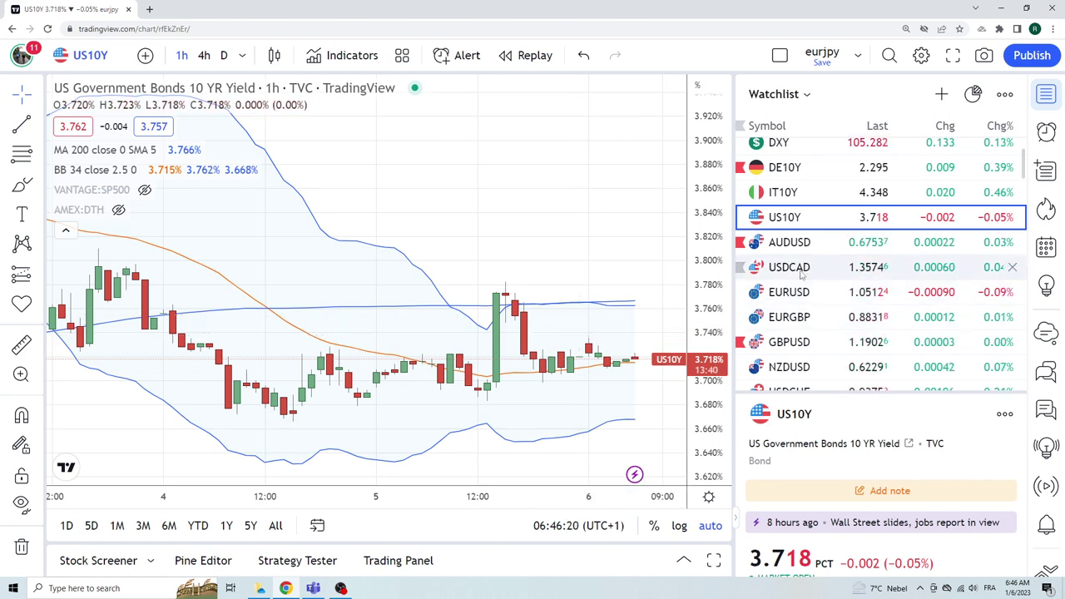
Step down to AUDUSD, then load the USDCAD hourly chart from the watchlist
{"action": "key", "text": "Down"}
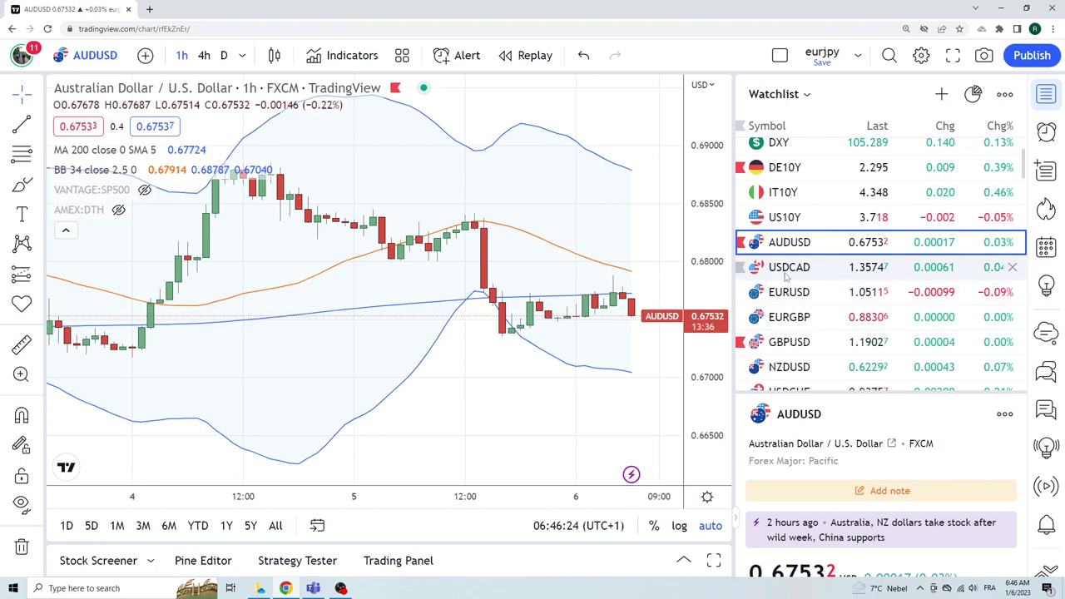
{"action": "left_click", "coordinate": [809, 275]}
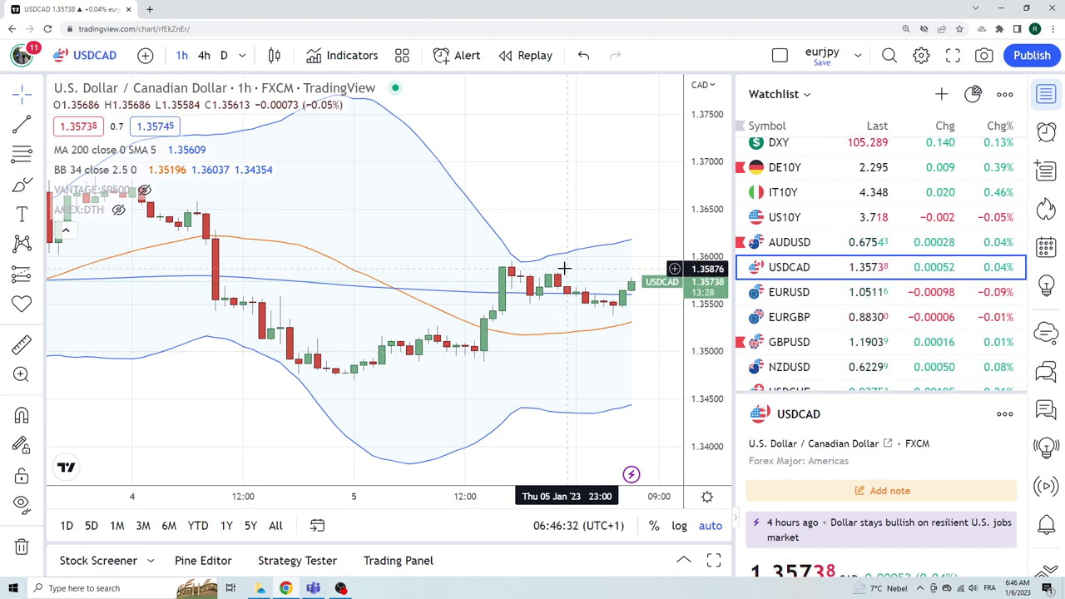
Zoom out USDCAD to span 28 Dec–6 Jan, then advance to EURUSD
{"action": "scroll", "coordinate": [508, 278], "scroll_direction": "down", "scroll_amount": 5}
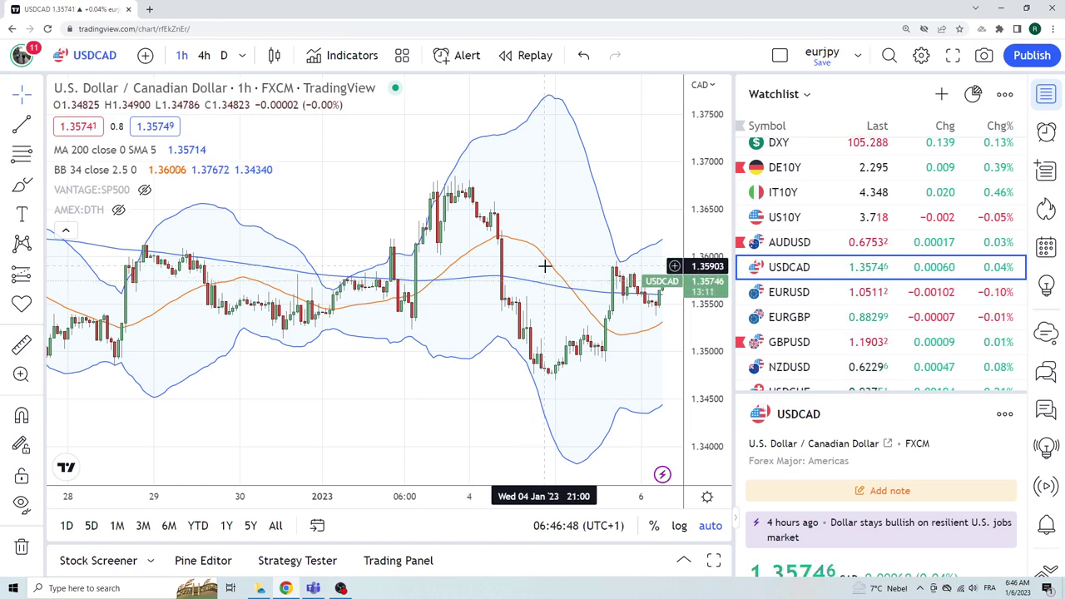
{"action": "key", "text": "Down"}
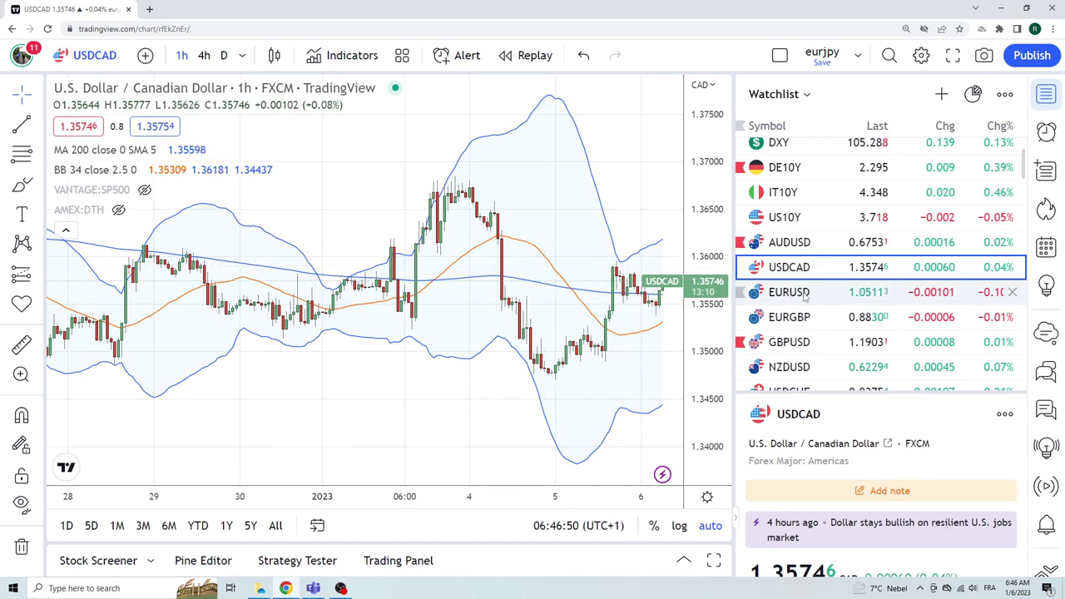
Zoom in on the most recent EURUSD hourly bars
{"action": "scroll", "coordinate": [491, 379], "scroll_direction": "up", "scroll_amount": 3}
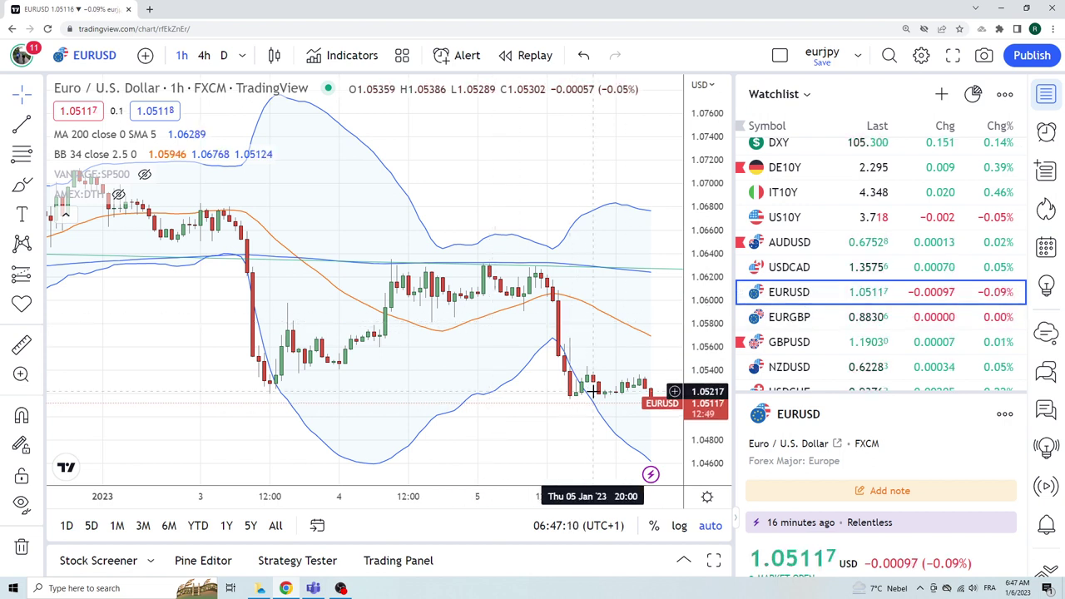
Load the EURGBP chart from the watchlist
{"action": "left_click", "coordinate": [788, 319]}
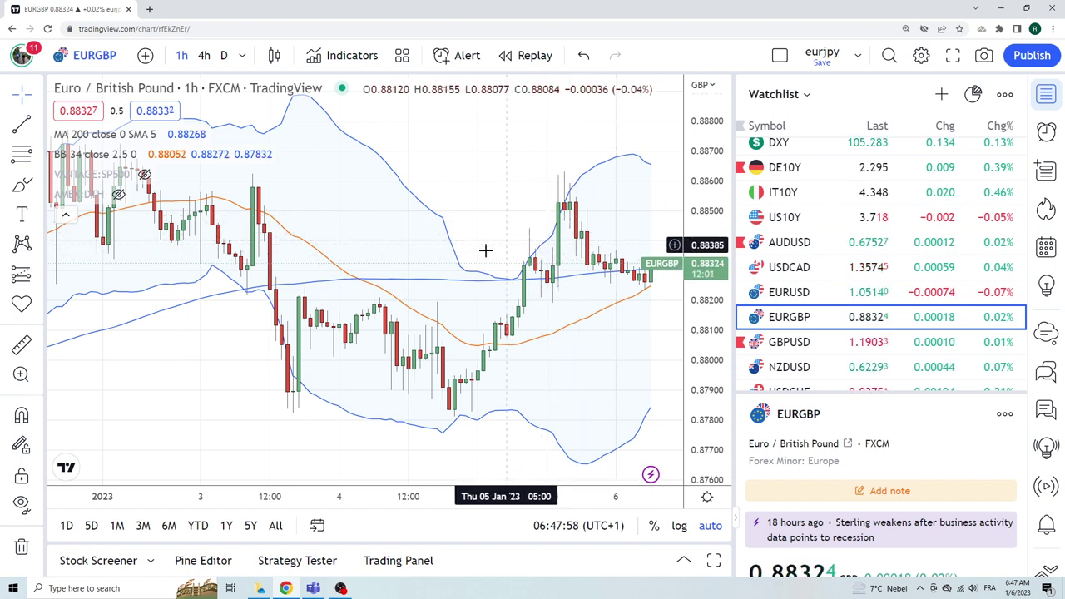
Switch to daily candles, zoom in, and load GBPUSD from the watchlist
{"action": "left_click", "coordinate": [223, 56]}
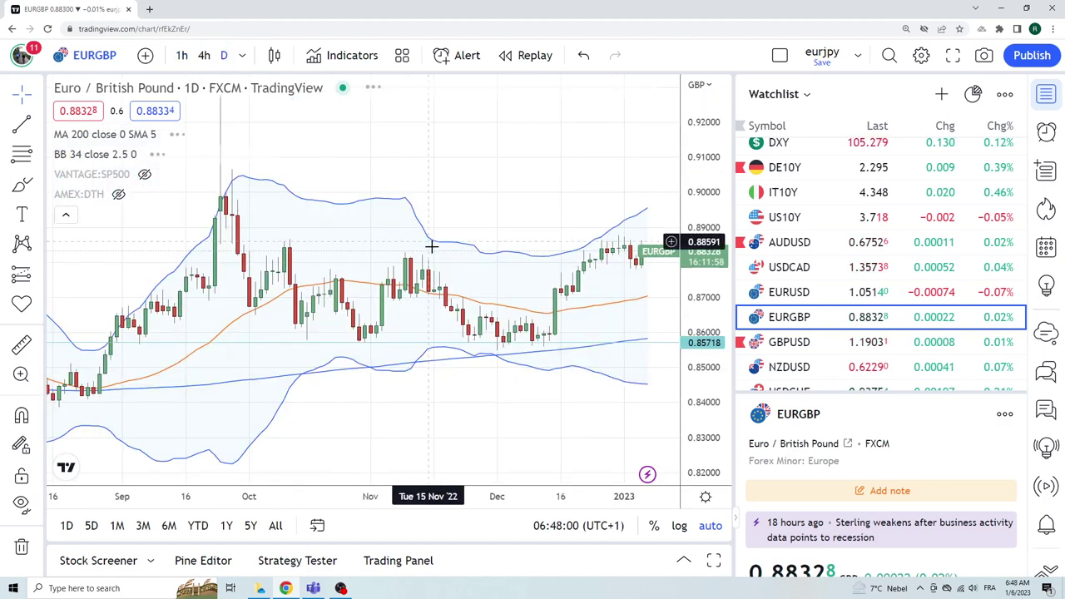
{"action": "scroll", "coordinate": [431, 245], "scroll_direction": "up", "scroll_amount": 5}
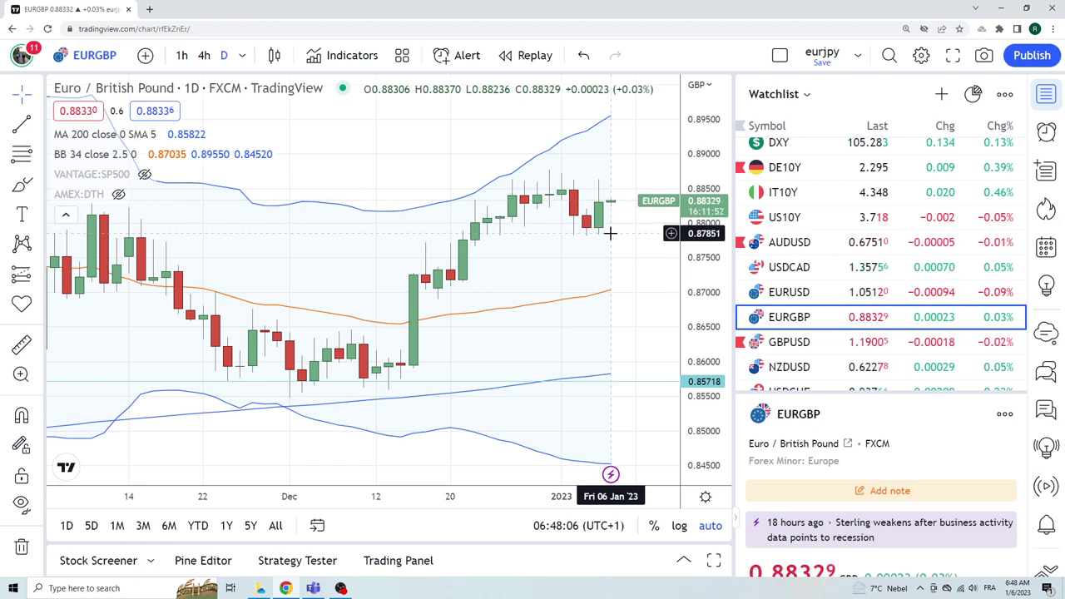
{"action": "left_click", "coordinate": [791, 343]}
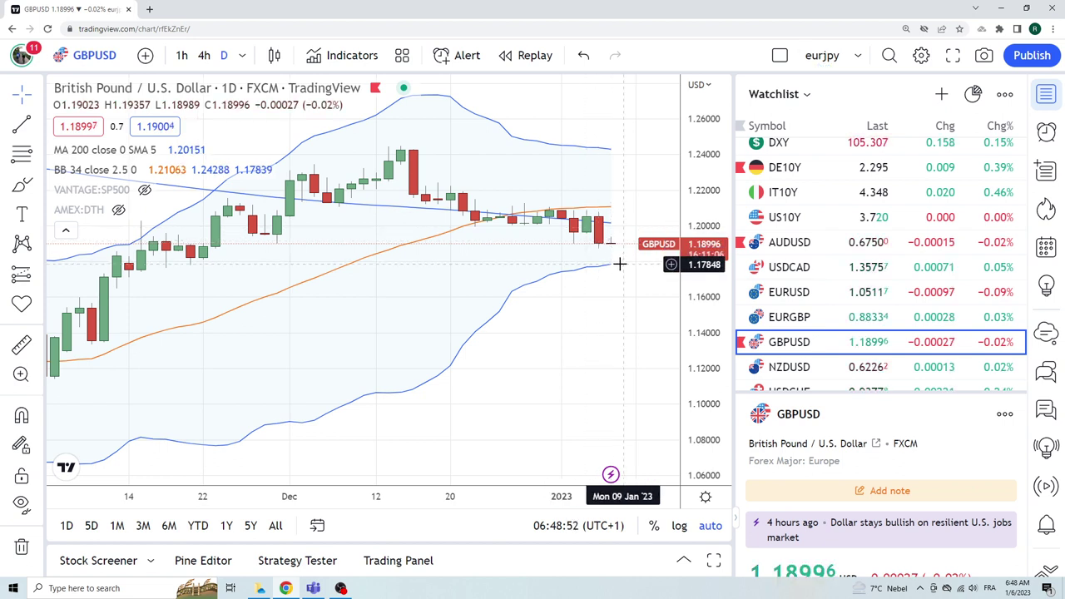
Load NZDUSD from the watchlist on the daily chart
{"action": "left_click", "coordinate": [800, 373]}
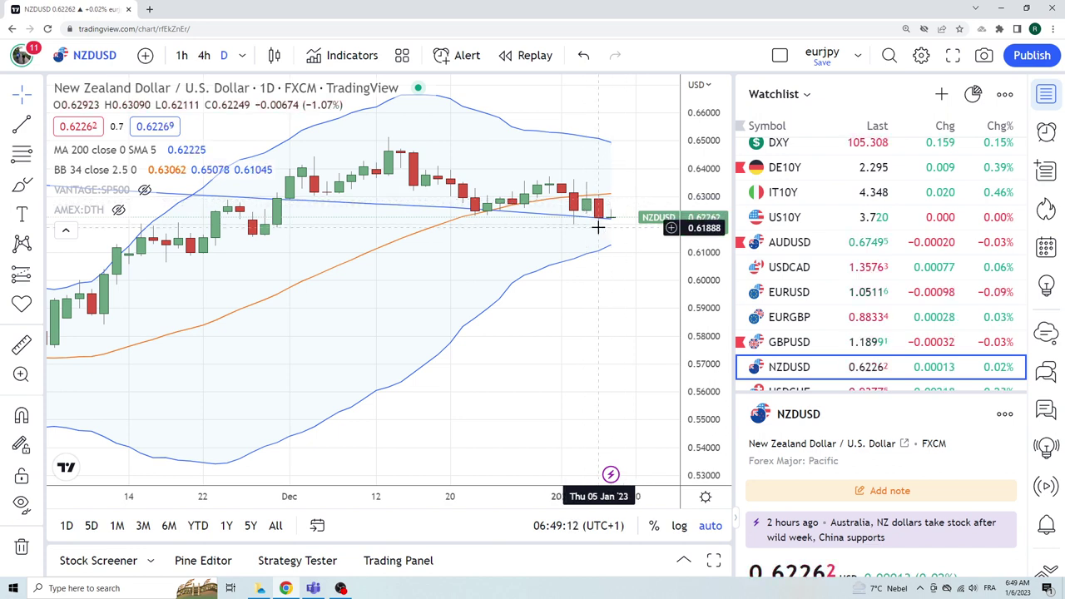
{"action": "left_click", "coordinate": [182, 55]}
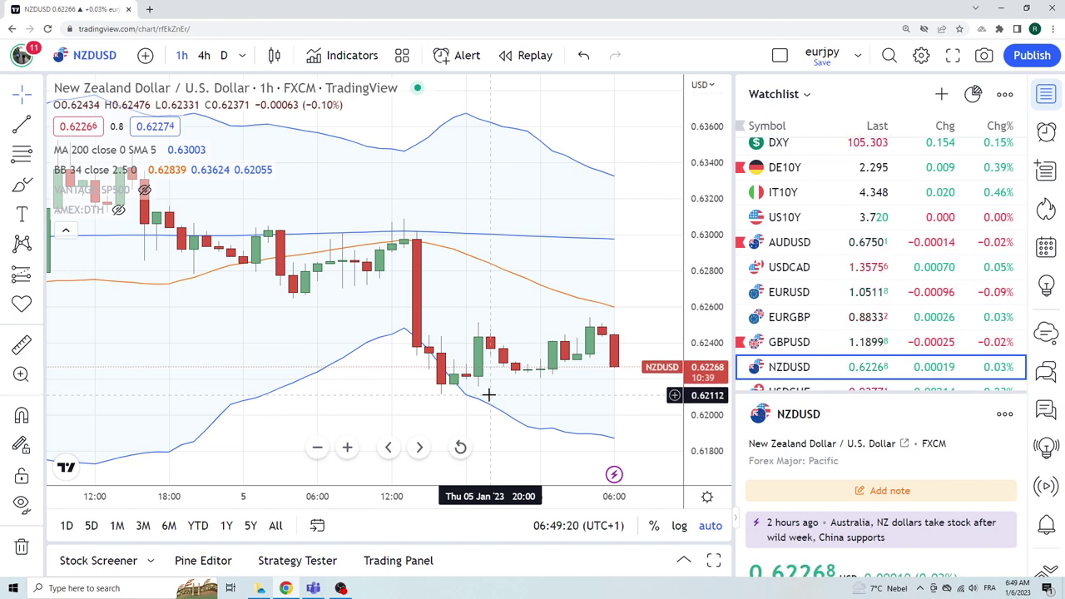
{"action": "left_click", "coordinate": [223, 55]}
{"action": "scroll", "coordinate": [474, 270], "scroll_direction": "up", "scroll_amount": 2}
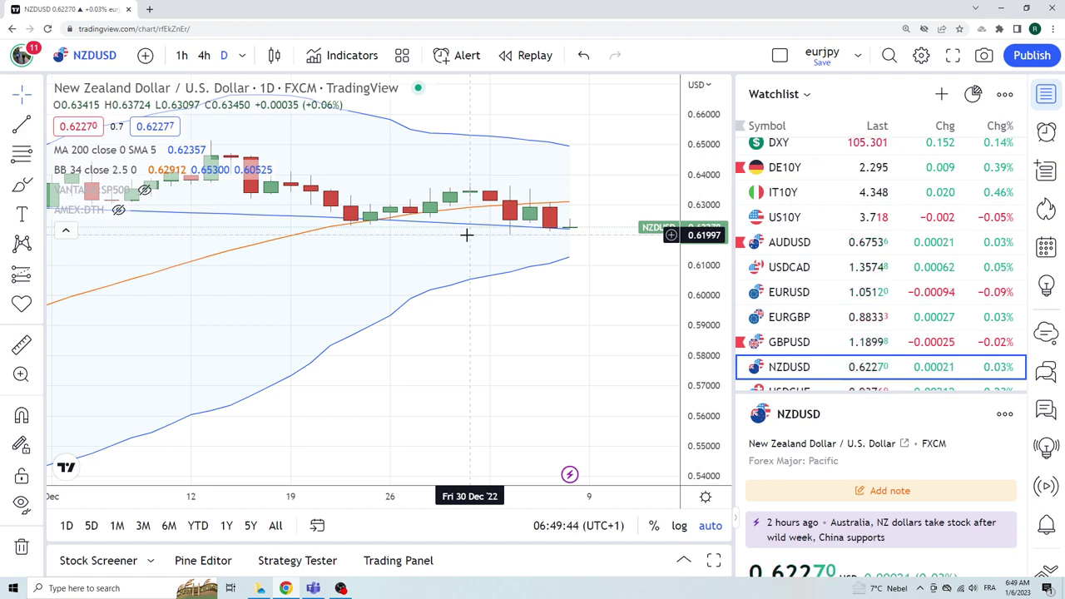
{"action": "scroll", "coordinate": [803, 270], "scroll_direction": "down", "scroll_amount": 2}
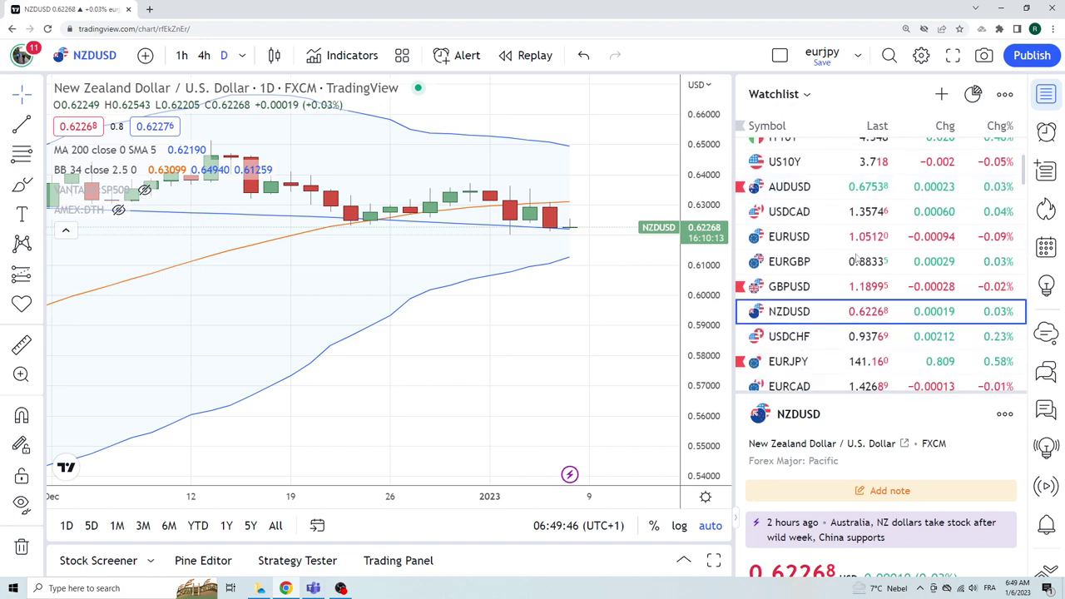
Flip through the USDCHF, EURJPY and EURCAD daily charts, finishing on USDJPY at 134.452
{"action": "left_click", "coordinate": [812, 337]}
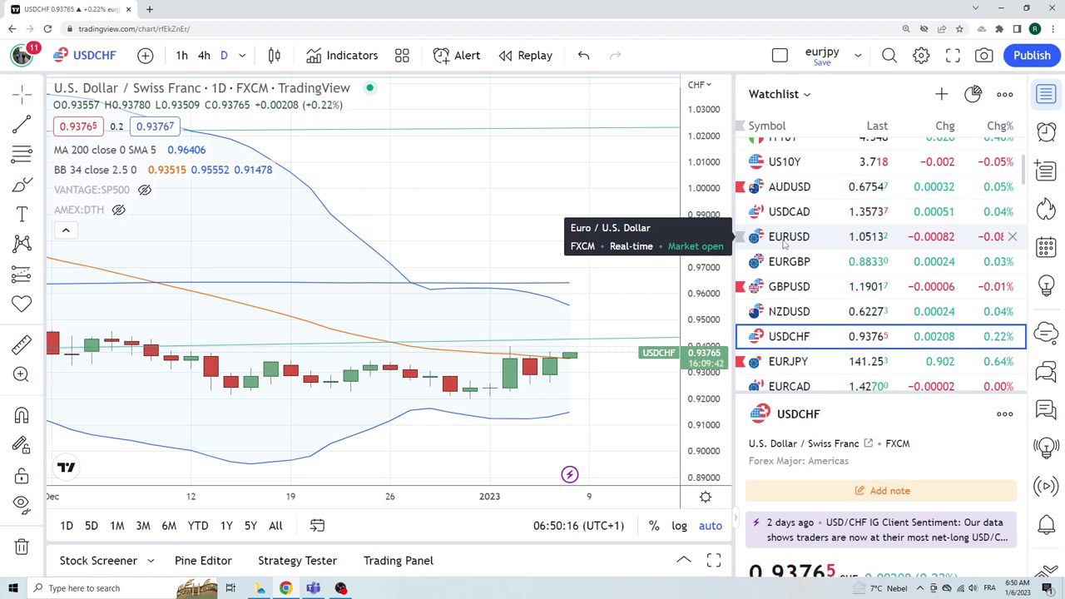
{"action": "scroll", "coordinate": [784, 241], "scroll_direction": "down", "scroll_amount": 1}
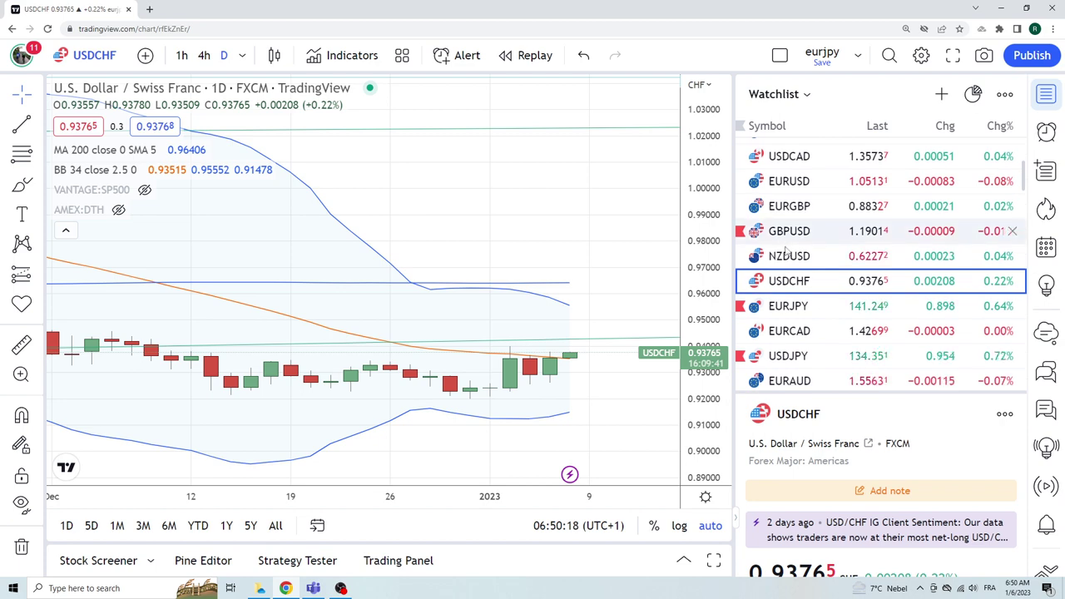
{"action": "left_click", "coordinate": [803, 311]}
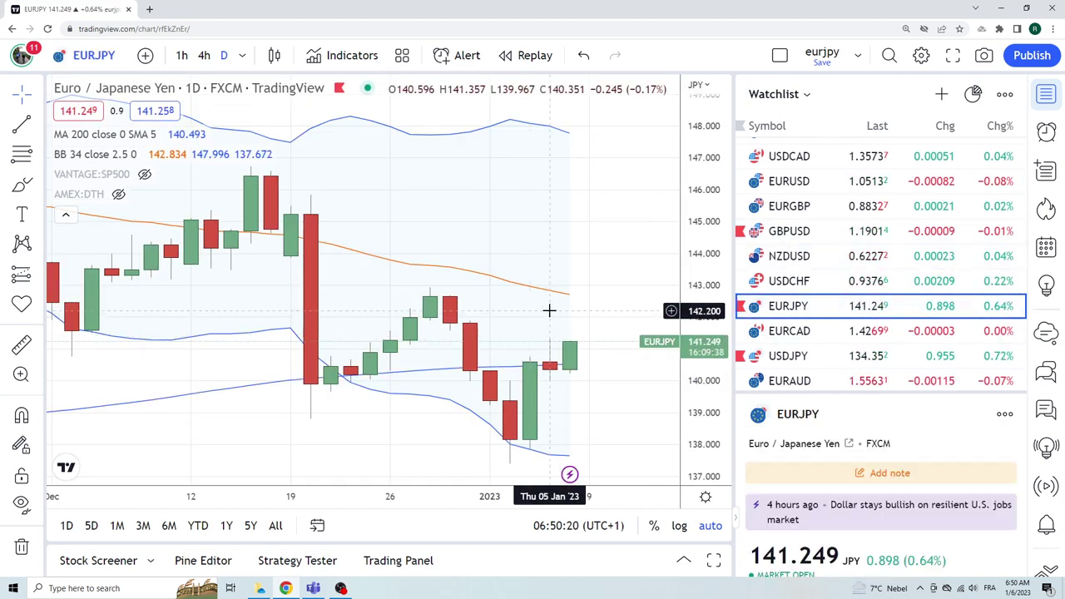
{"action": "left_click", "coordinate": [787, 331]}
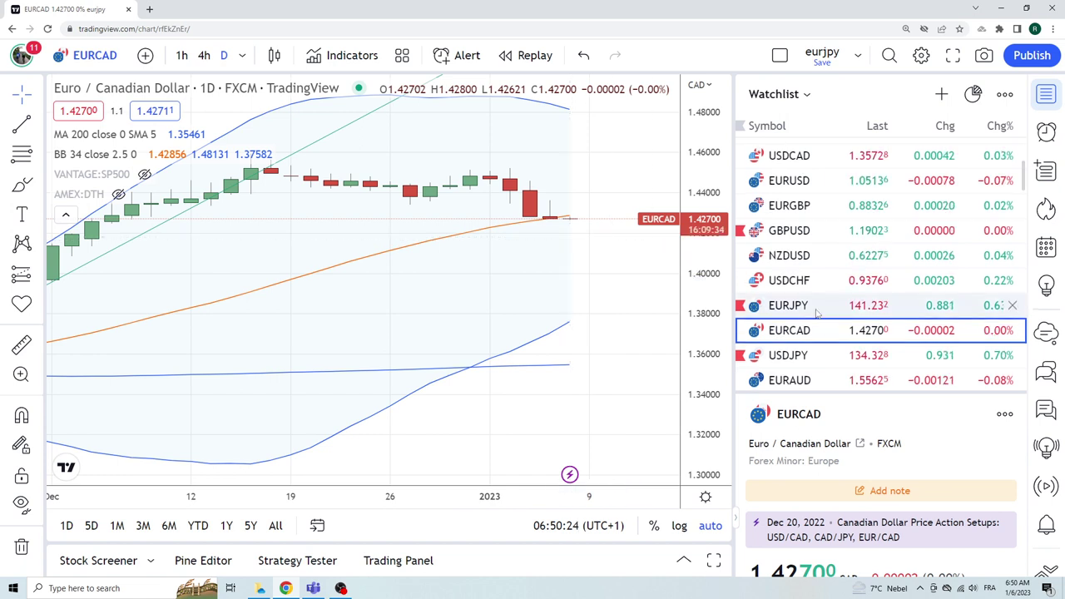
{"action": "scroll", "coordinate": [786, 304], "scroll_direction": "down", "scroll_amount": 1}
{"action": "left_click", "coordinate": [784, 302]}
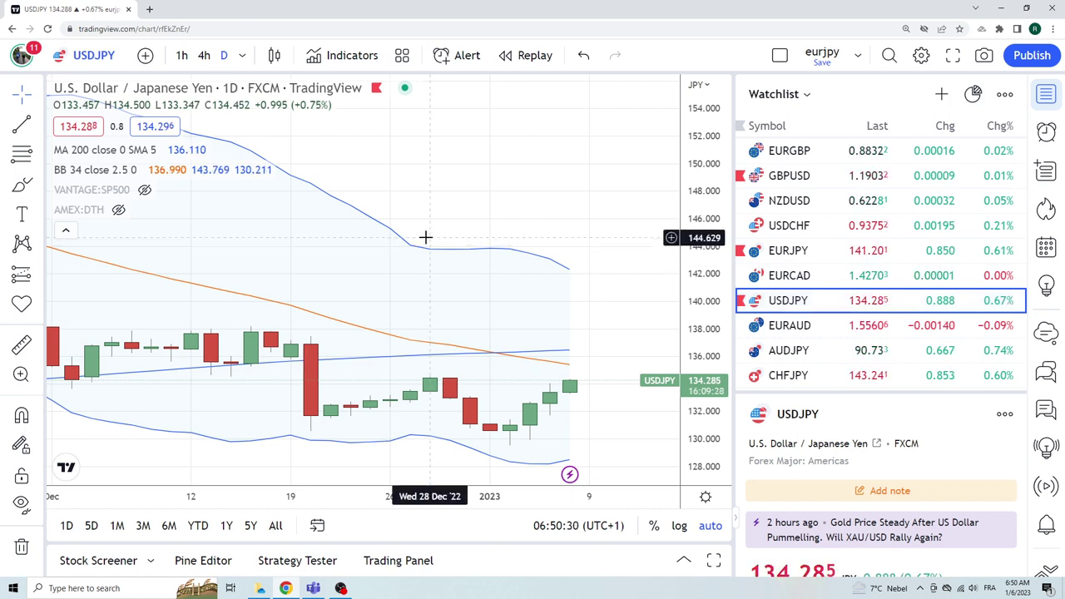
{"action": "left_click", "coordinate": [182, 56]}
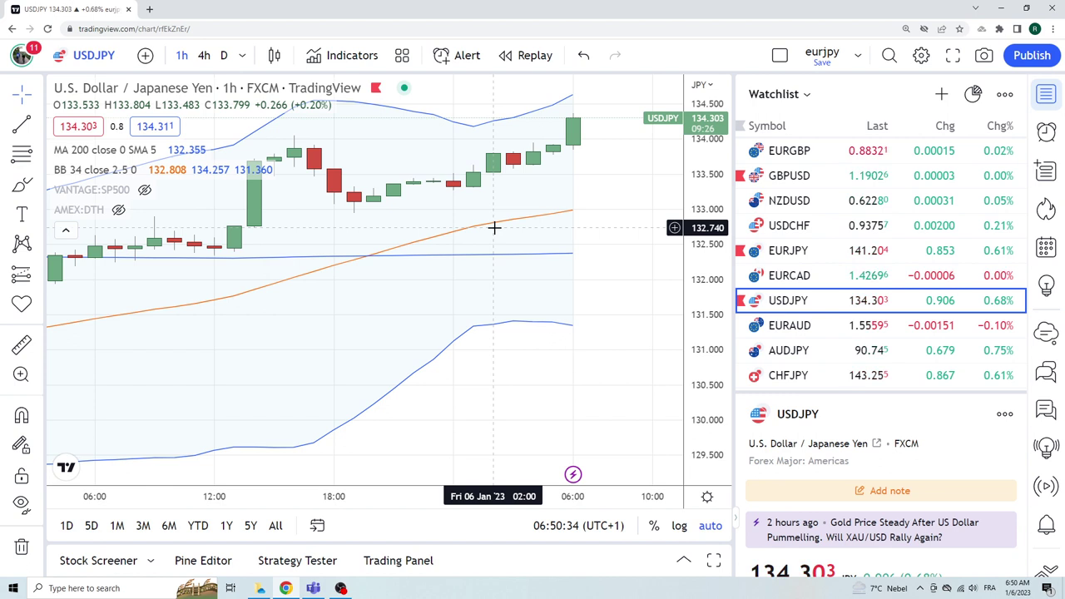
{"action": "left_click", "coordinate": [224, 55]}
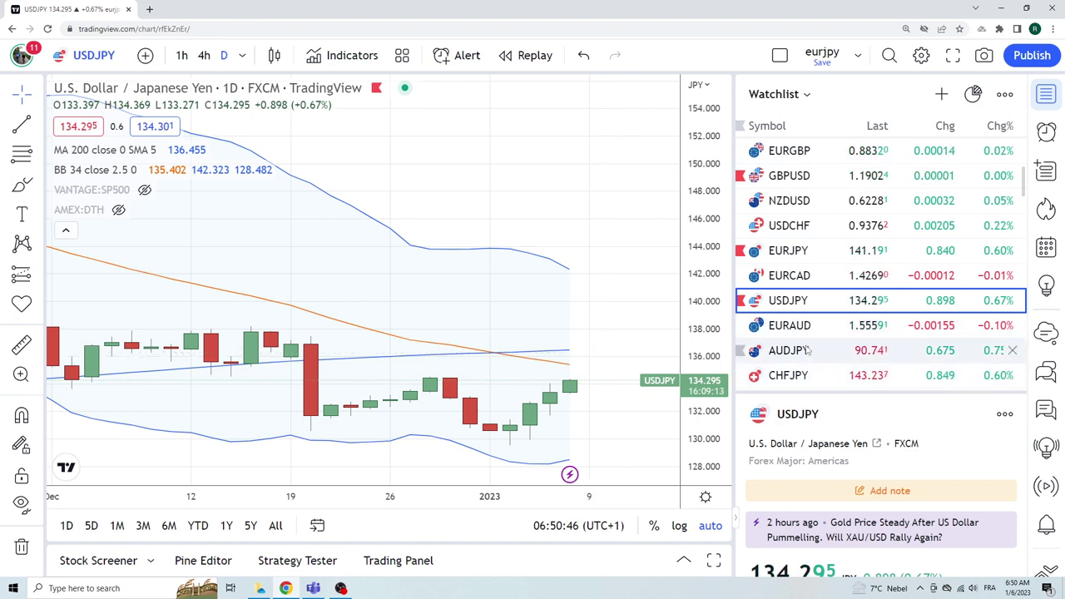
{"action": "scroll", "coordinate": [806, 347], "scroll_direction": "down", "scroll_amount": 2}
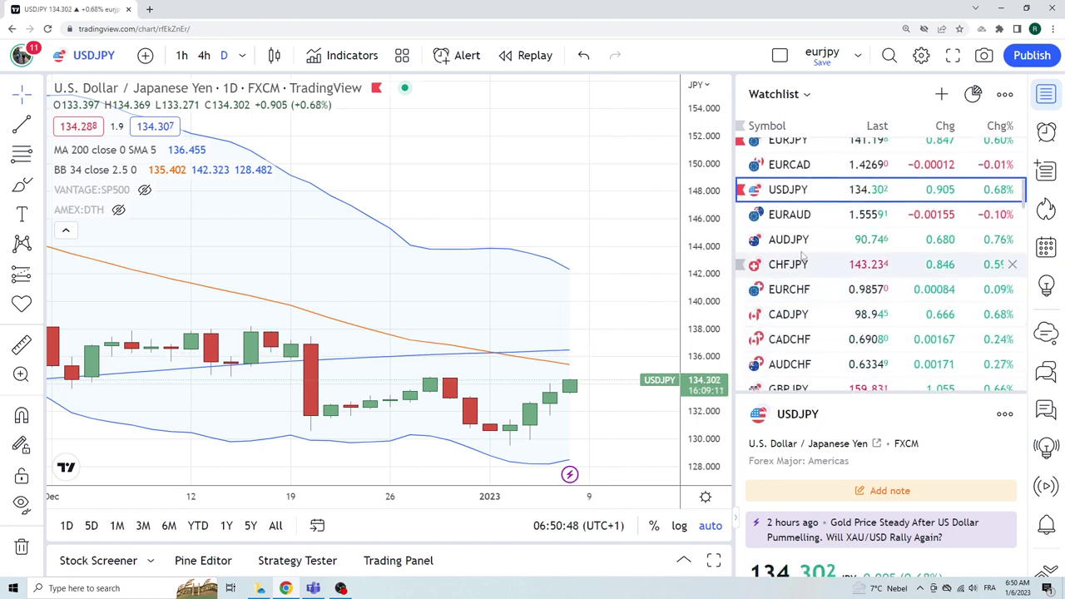
{"action": "scroll", "coordinate": [812, 296], "scroll_direction": "down", "scroll_amount": 2}
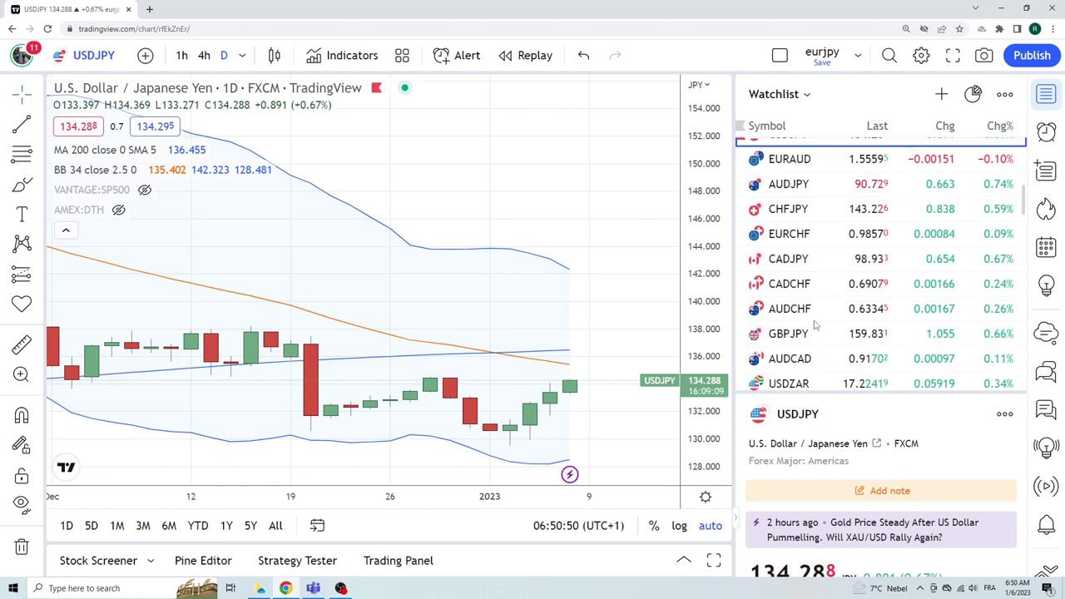
{"action": "scroll", "coordinate": [816, 320], "scroll_direction": "down", "scroll_amount": 1}
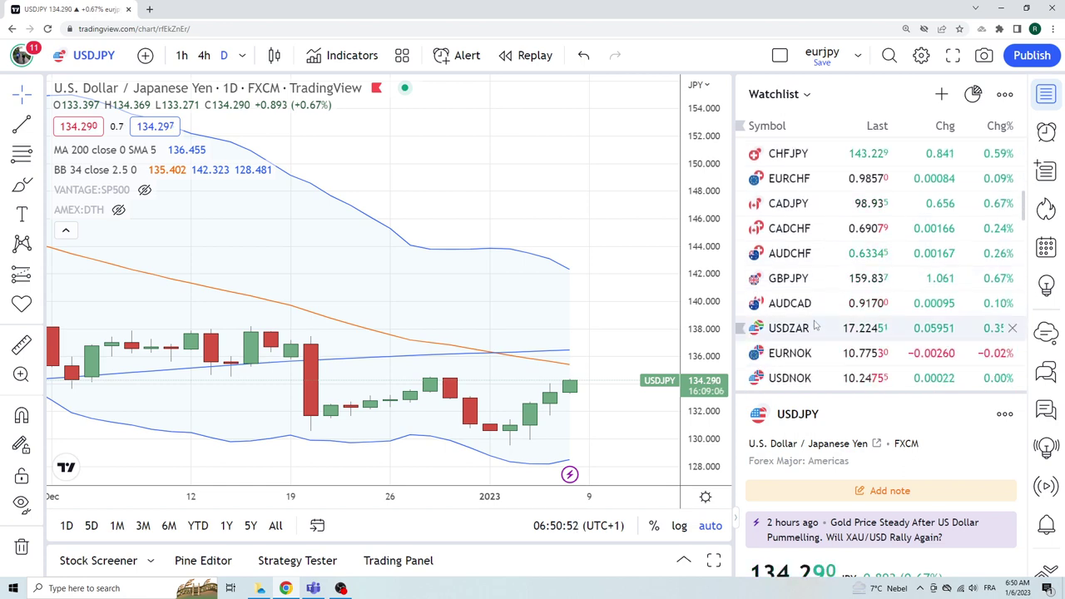
Chart EURNOK daily at 10.77440 with 200 SMA and Bollinger Bands, returning the Watchlist to the top
{"action": "left_click", "coordinate": [791, 354]}
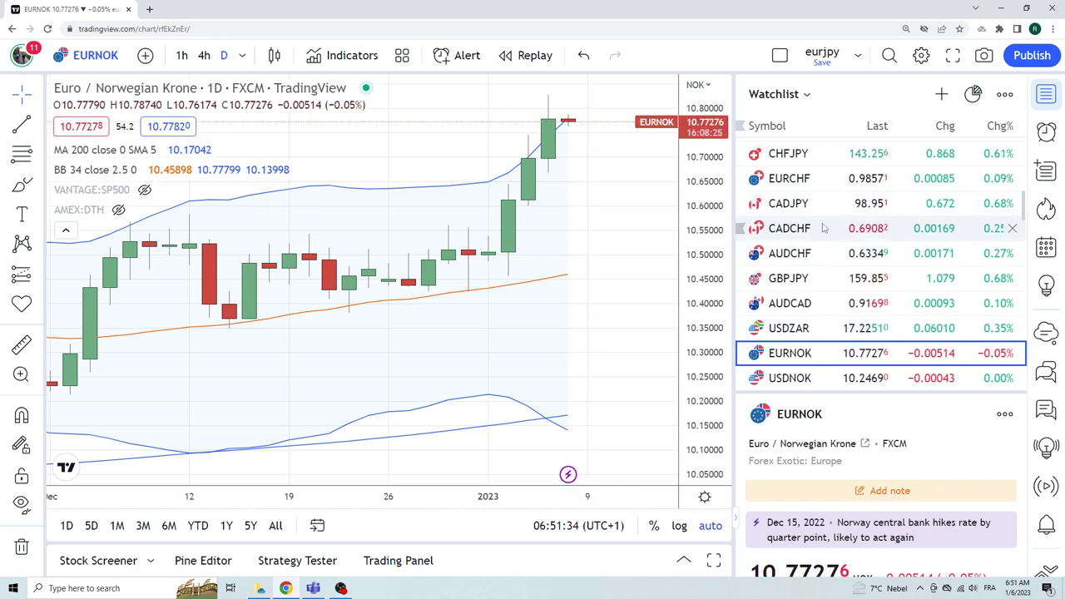
{"action": "scroll", "coordinate": [823, 227], "scroll_direction": "down", "scroll_amount": 1}
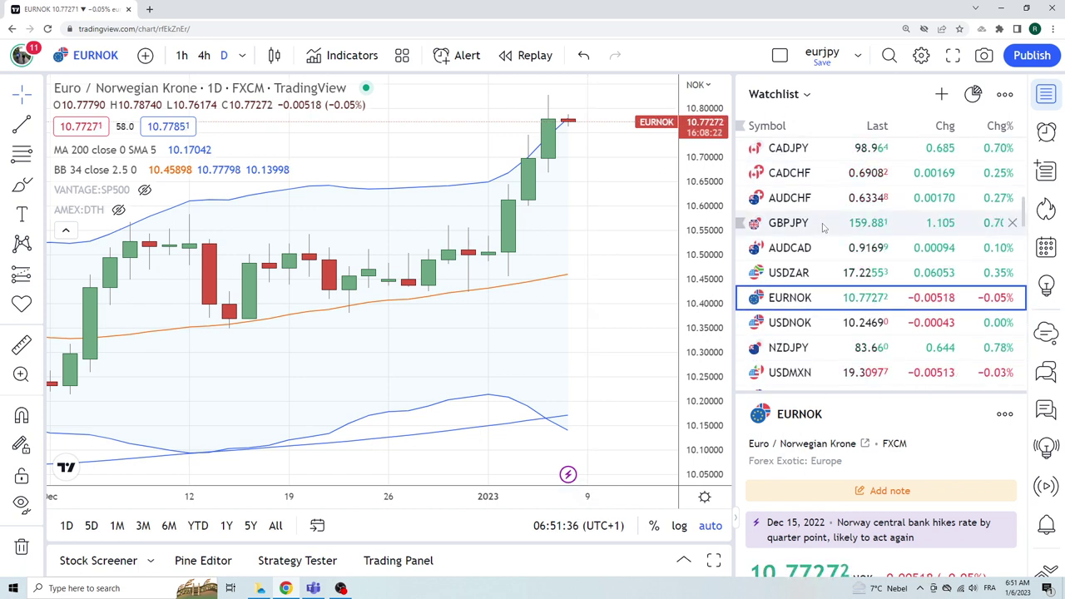
{"action": "scroll", "coordinate": [879, 274], "scroll_direction": "down", "scroll_amount": 1}
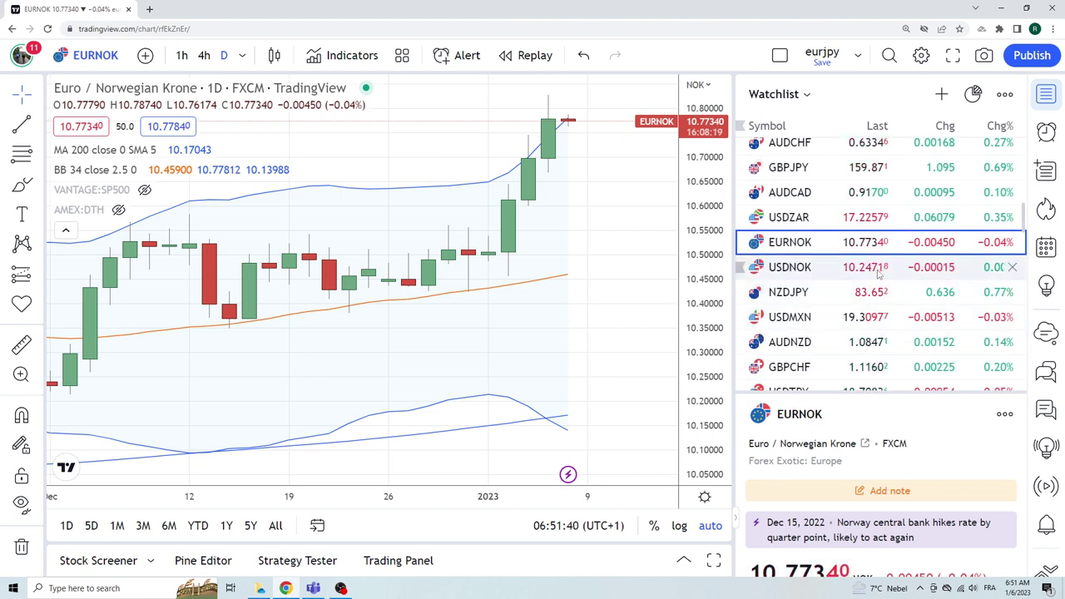
{"action": "scroll", "coordinate": [874, 310], "scroll_direction": "up", "scroll_amount": 4}
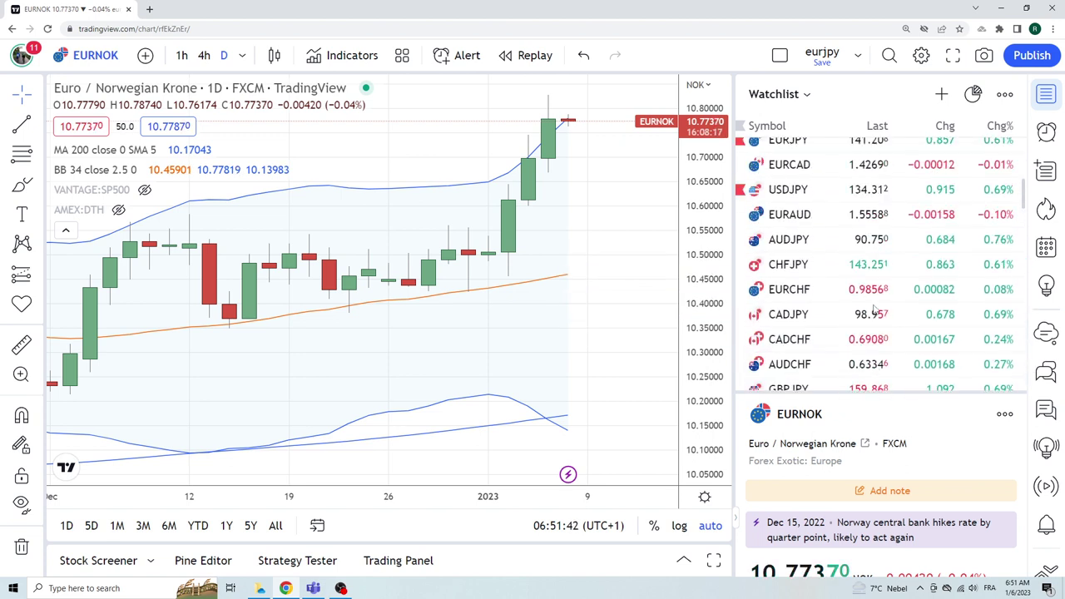
{"action": "scroll", "coordinate": [874, 310], "scroll_direction": "up", "scroll_amount": 3}
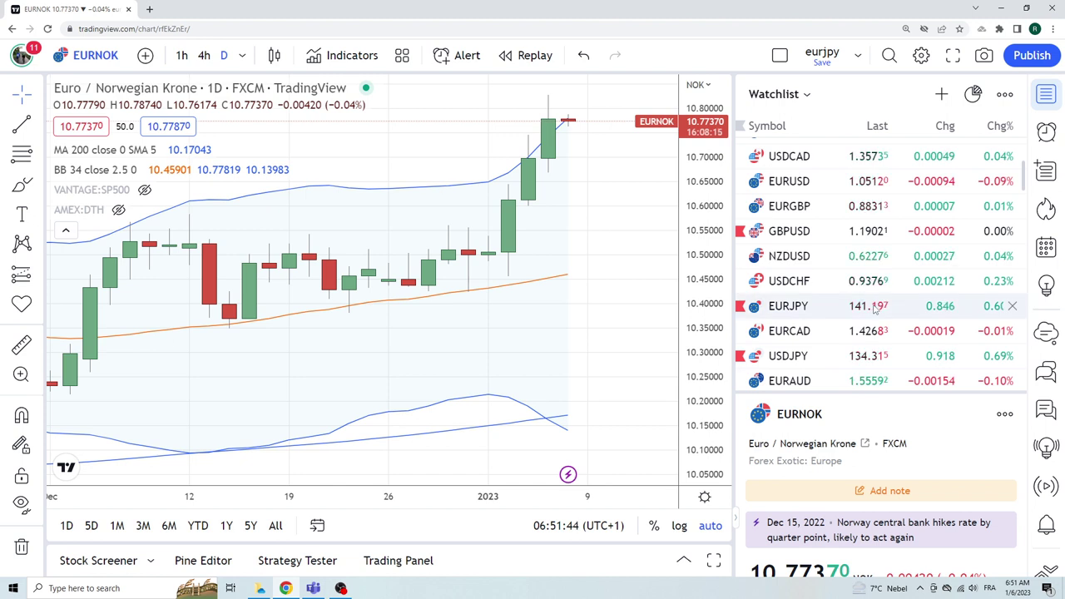
{"action": "scroll", "coordinate": [873, 310], "scroll_direction": "up", "scroll_amount": 1}
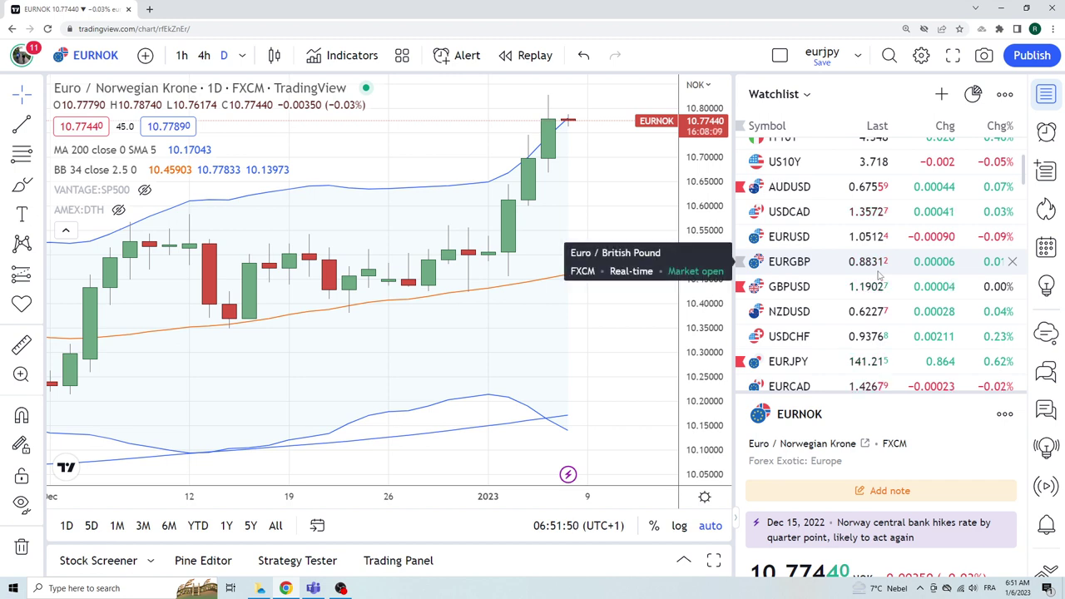
{"action": "scroll", "coordinate": [878, 275], "scroll_direction": "up", "scroll_amount": 3}
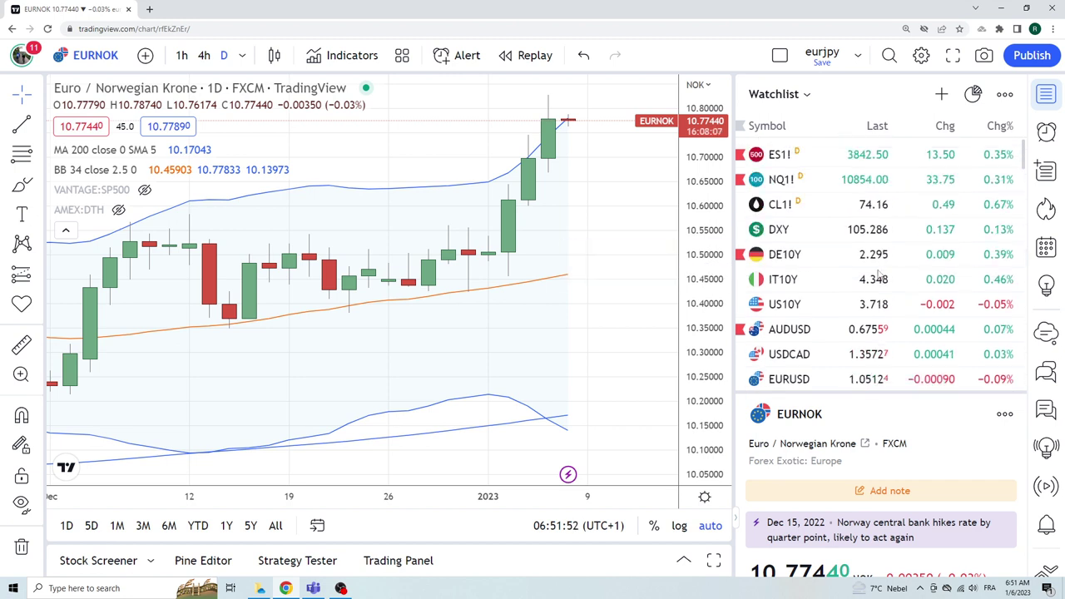
Chart ES1! on 4-hour candles and zoom out to see more history
{"action": "left_click", "coordinate": [778, 156]}
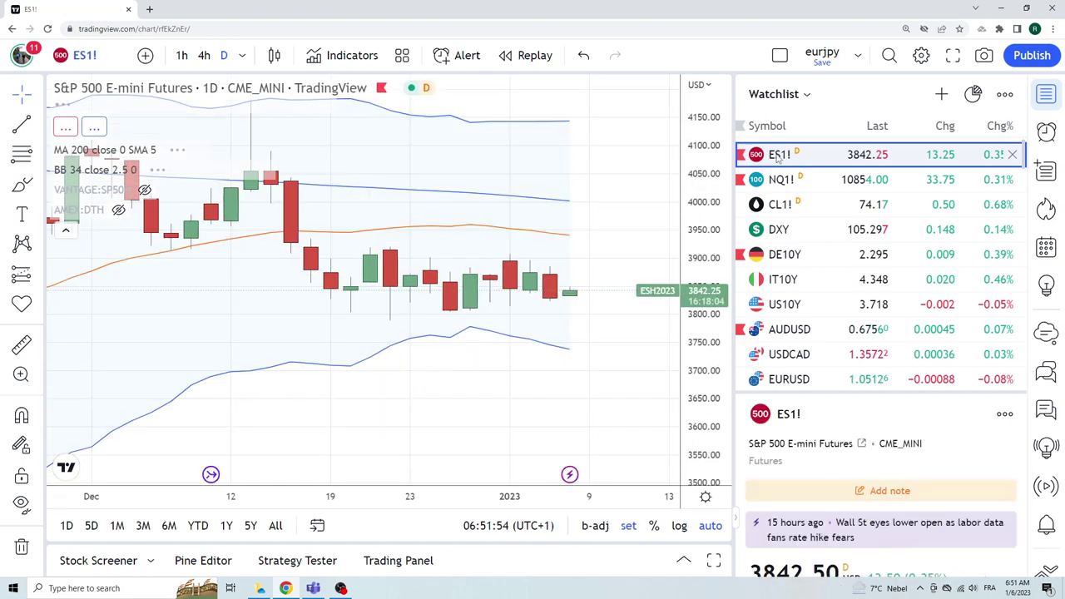
{"action": "left_click", "coordinate": [204, 55]}
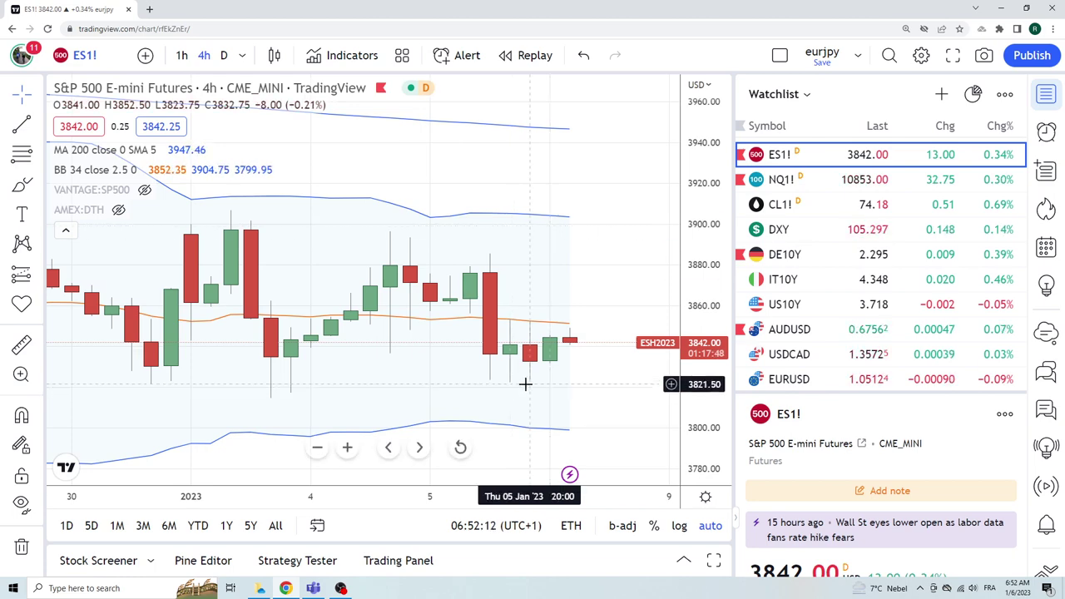
{"action": "scroll", "coordinate": [513, 289], "scroll_direction": "down", "scroll_amount": 3}
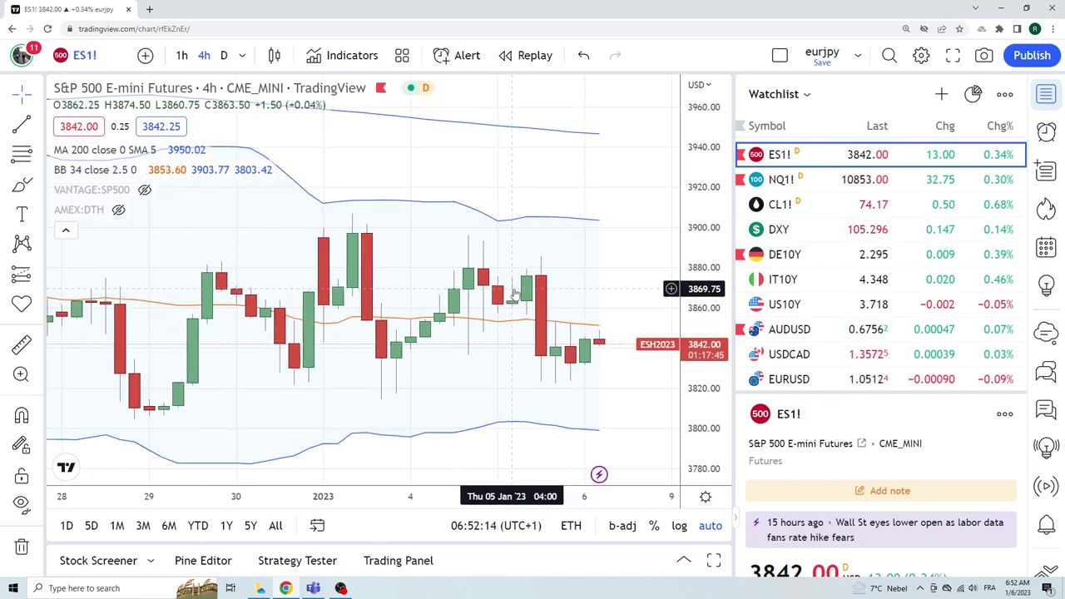